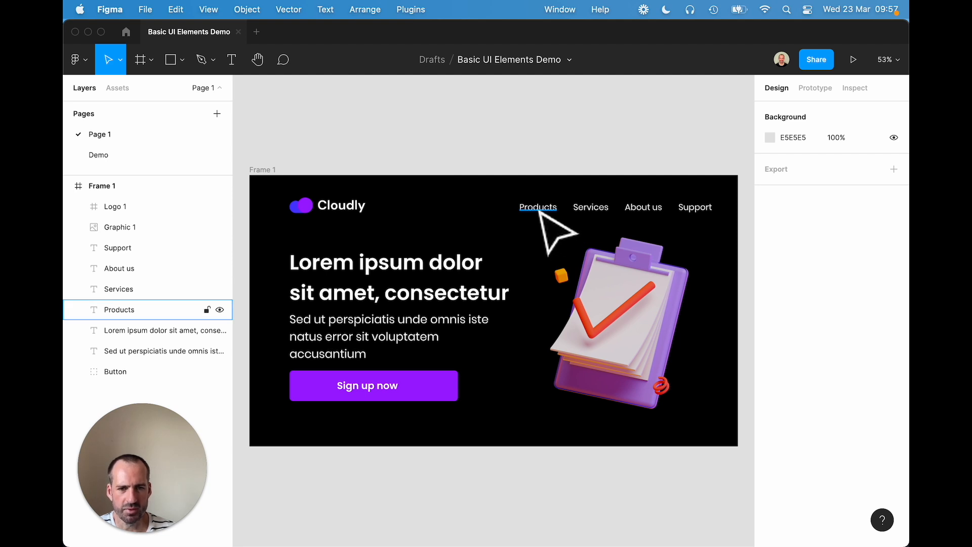
Combine the Products, Services, About us and Support links into one auto layout, trying the vertical direction before restoring the horizontal one
{"action": "left_click", "coordinate": [538, 210]}
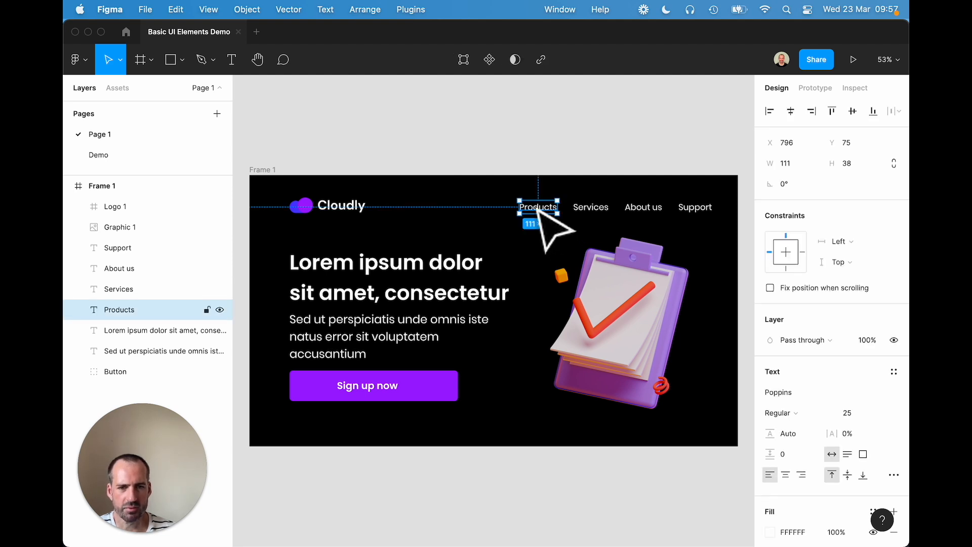
{"action": "left_click", "coordinate": [588, 213], "text": "shift"}
{"action": "left_click", "coordinate": [640, 209], "text": "shift"}
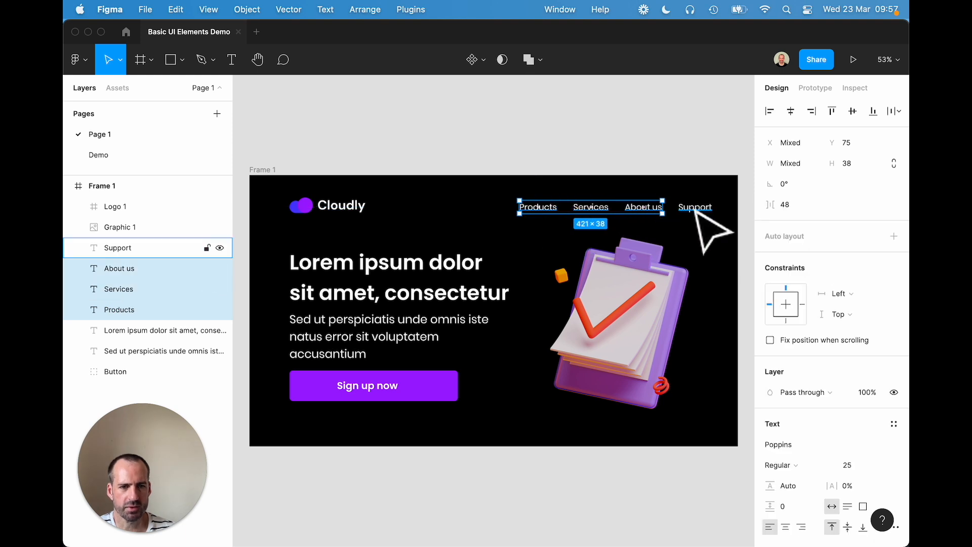
{"action": "left_click", "coordinate": [697, 211], "text": "shift"}
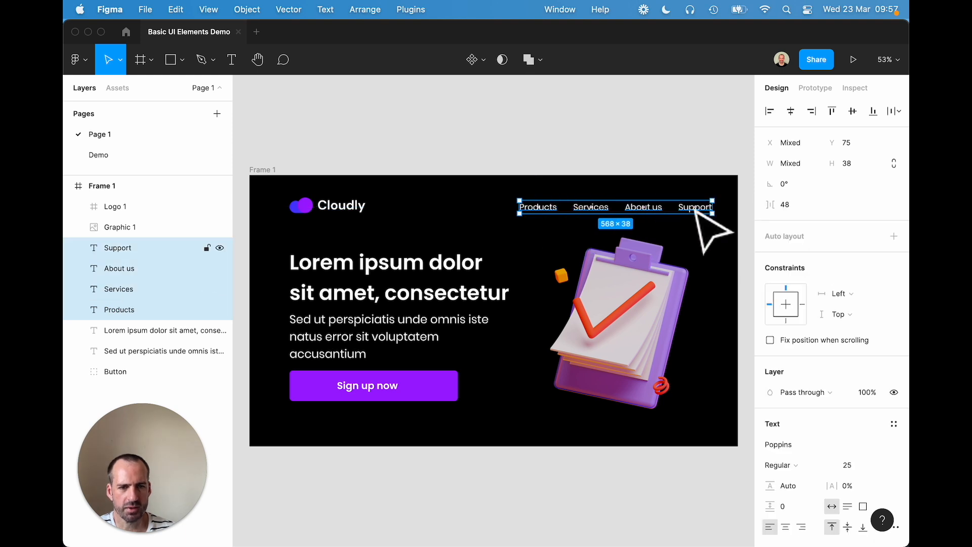
{"action": "left_click", "coordinate": [894, 237]}
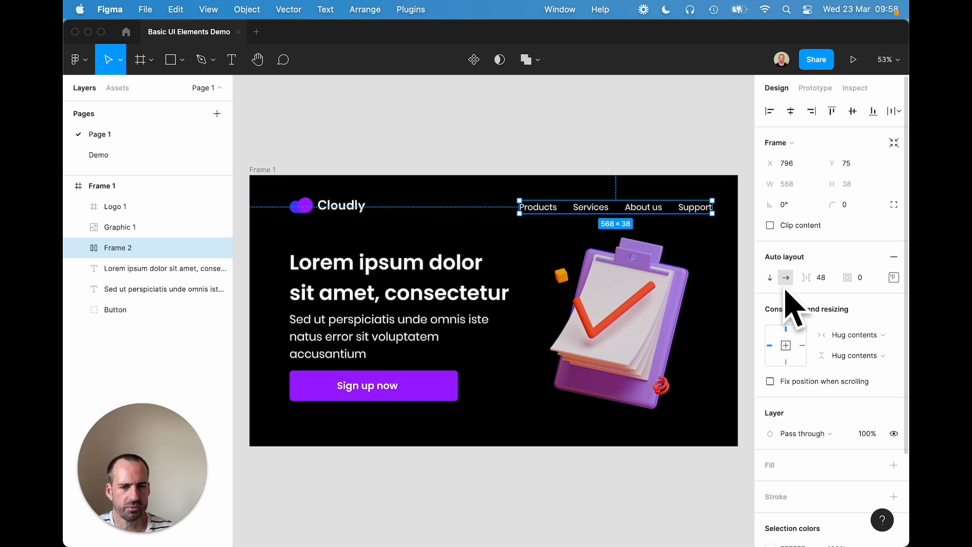
{"action": "left_click", "coordinate": [771, 279]}
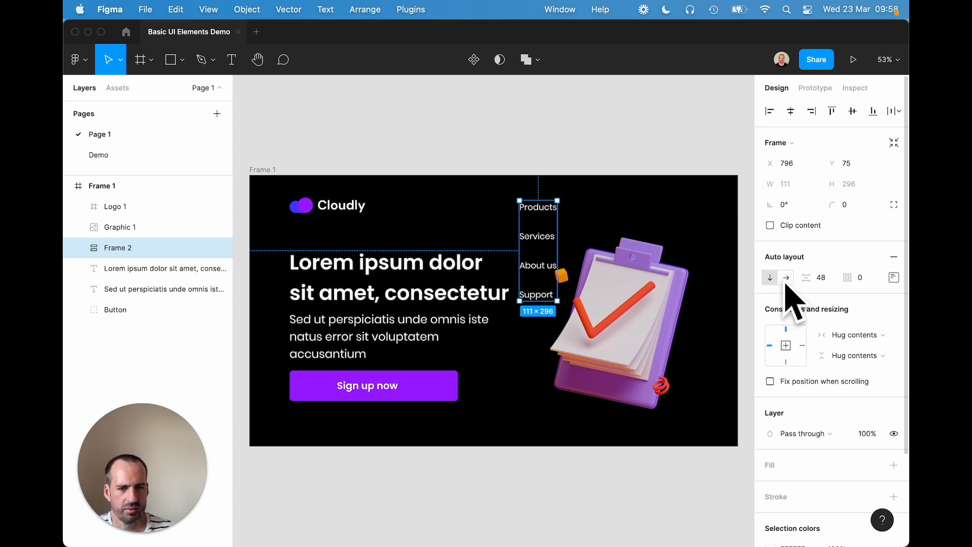
{"action": "left_click", "coordinate": [785, 281]}
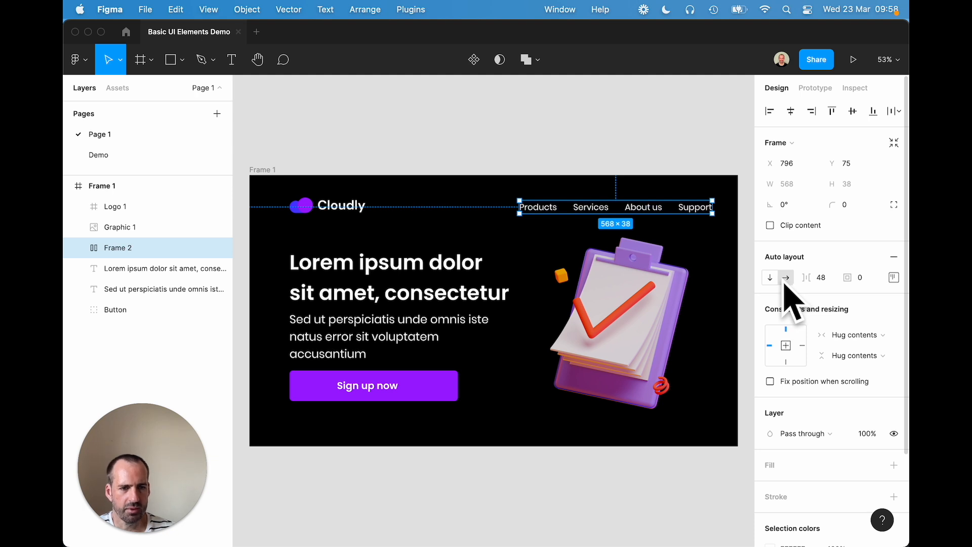
Set the navigation auto layout's spacing between items to 60 and shift the frame to about X 768
{"action": "left_click", "coordinate": [821, 285]}
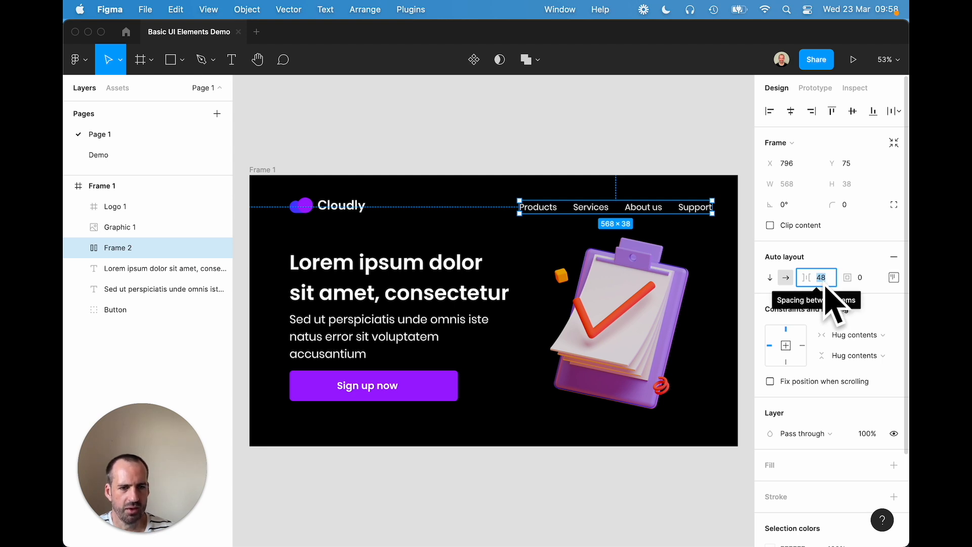
{"action": "type", "text": "60"}
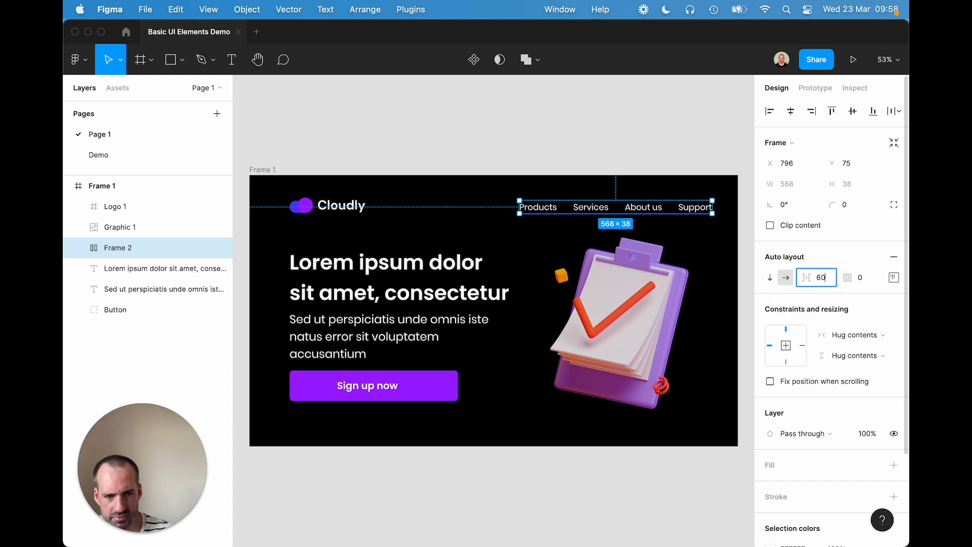
{"action": "key", "text": "Return"}
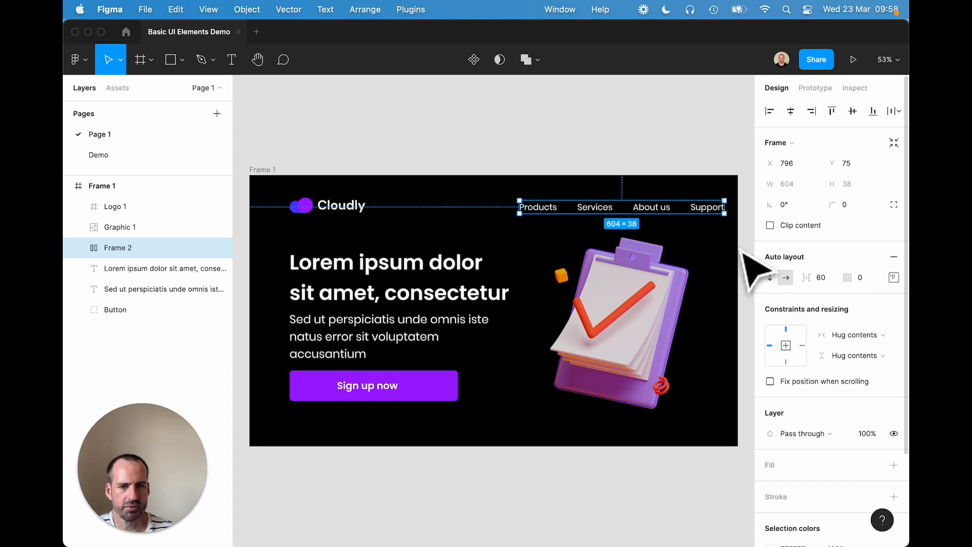
{"action": "left_click_drag", "start_coordinate": [644, 213], "coordinate": [635, 212]}
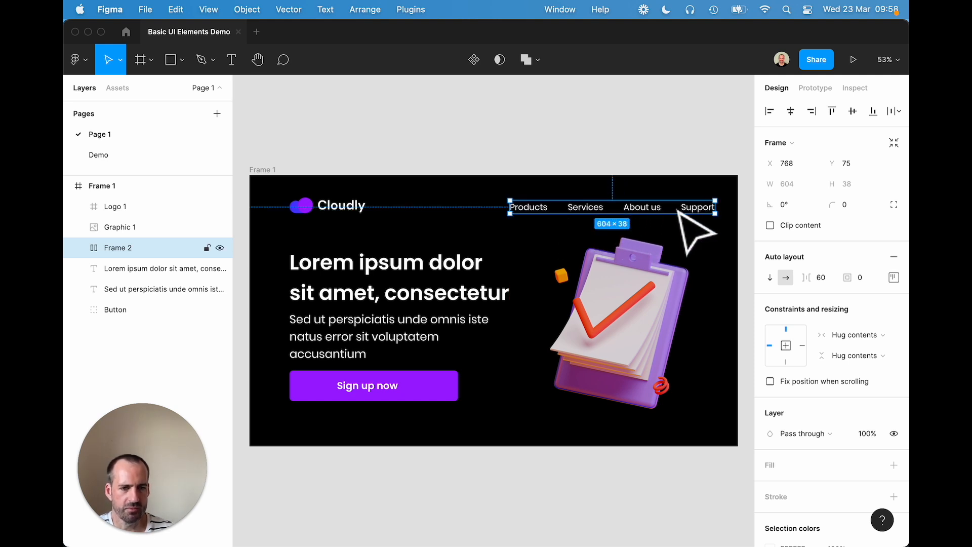
Set the navigation auto layout's padding to 24 and reposition the frame at about X 703, Y 46, level with the logo
{"action": "left_click", "coordinate": [867, 286]}
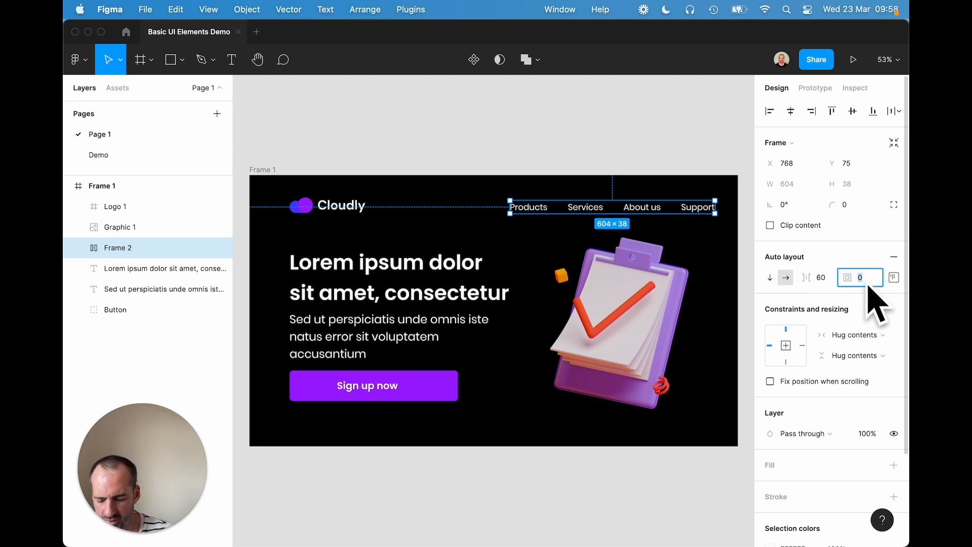
{"action": "type", "text": "24"}
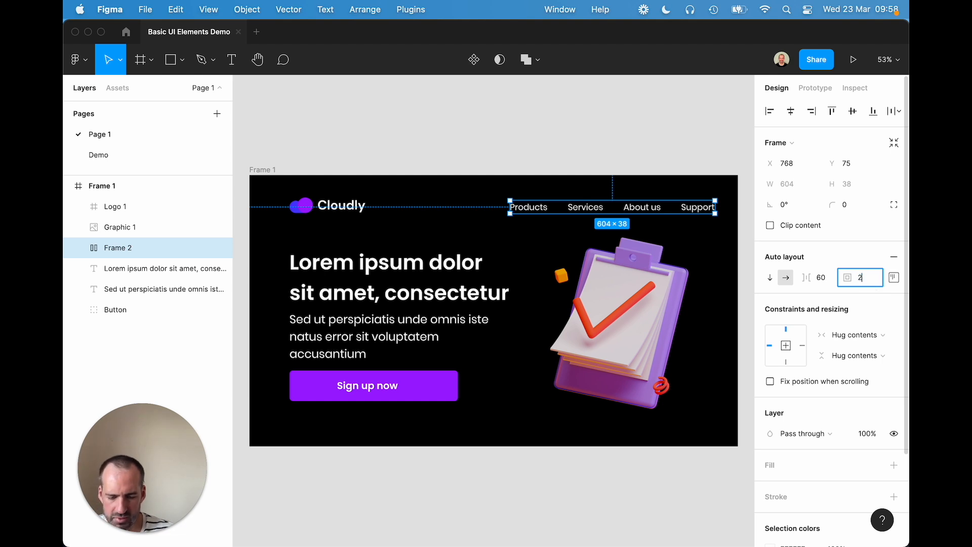
{"action": "key", "text": "Return"}
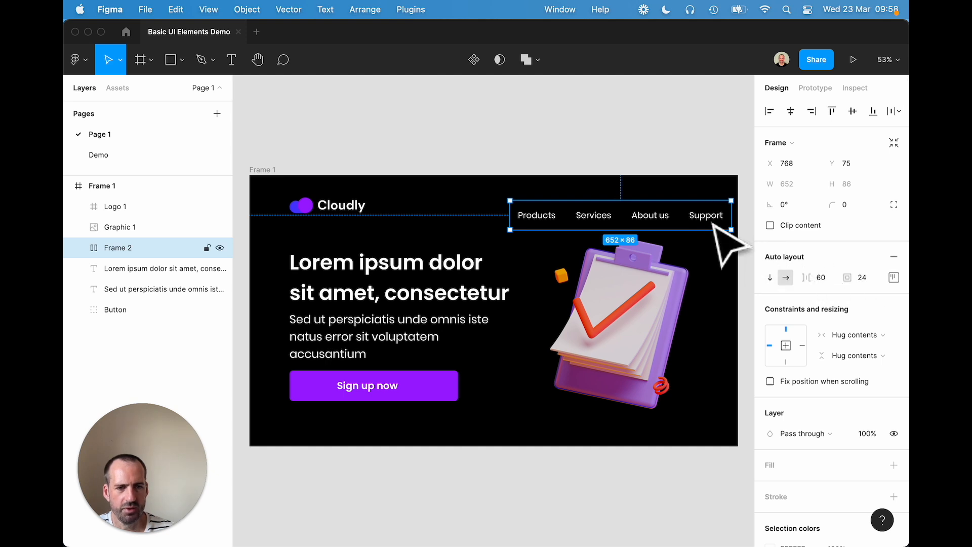
{"action": "left_click_drag", "start_coordinate": [709, 220], "coordinate": [687, 213]}
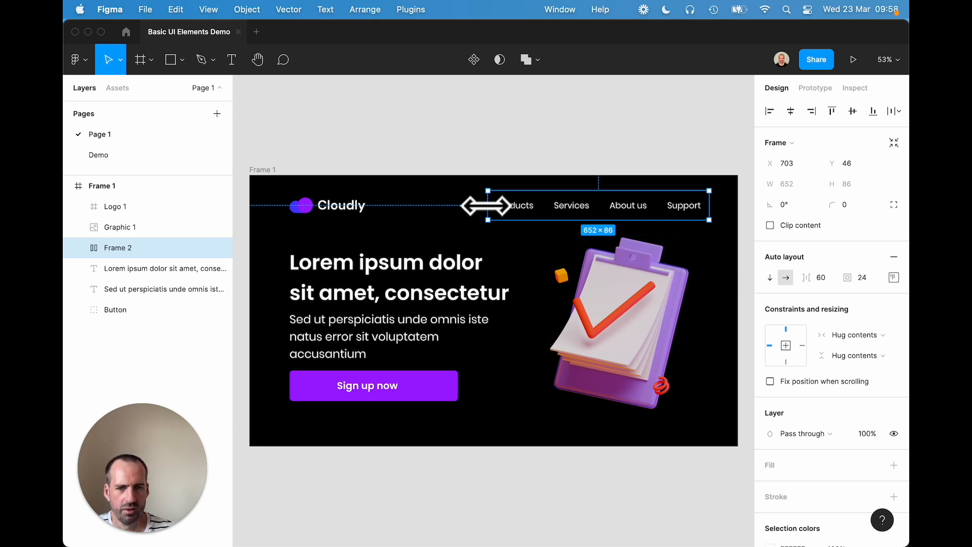
Enlarge the navigation frame to about 984 × 138 and try centre, right and left item alignments before returning to top-left alignment
{"action": "left_click_drag", "start_coordinate": [482, 205], "coordinate": [374, 205]}
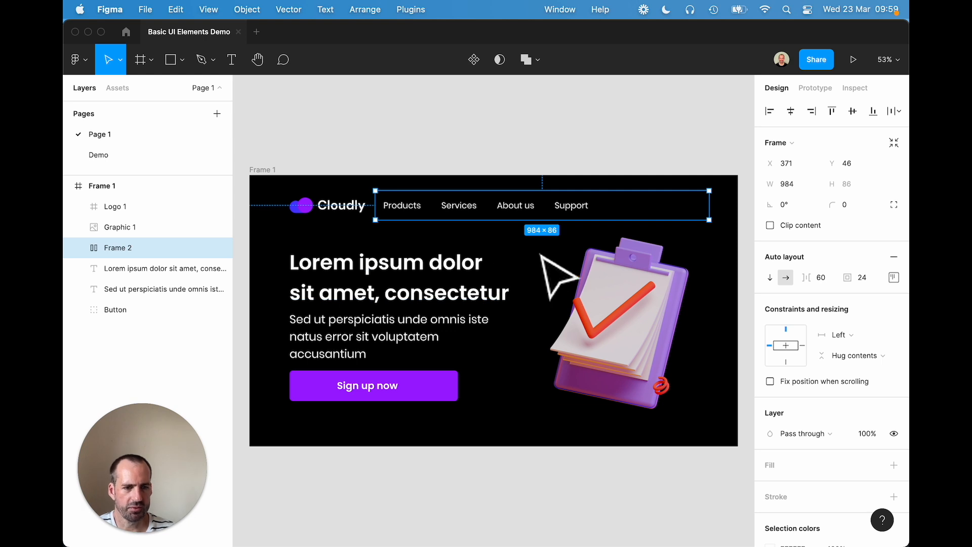
{"action": "left_click_drag", "start_coordinate": [549, 220], "coordinate": [547, 237]}
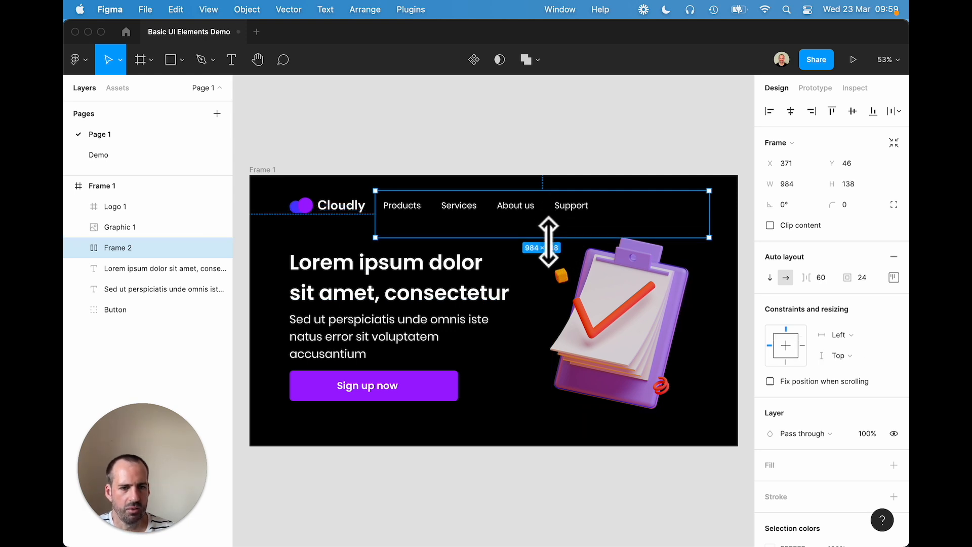
{"action": "left_click", "coordinate": [894, 278]}
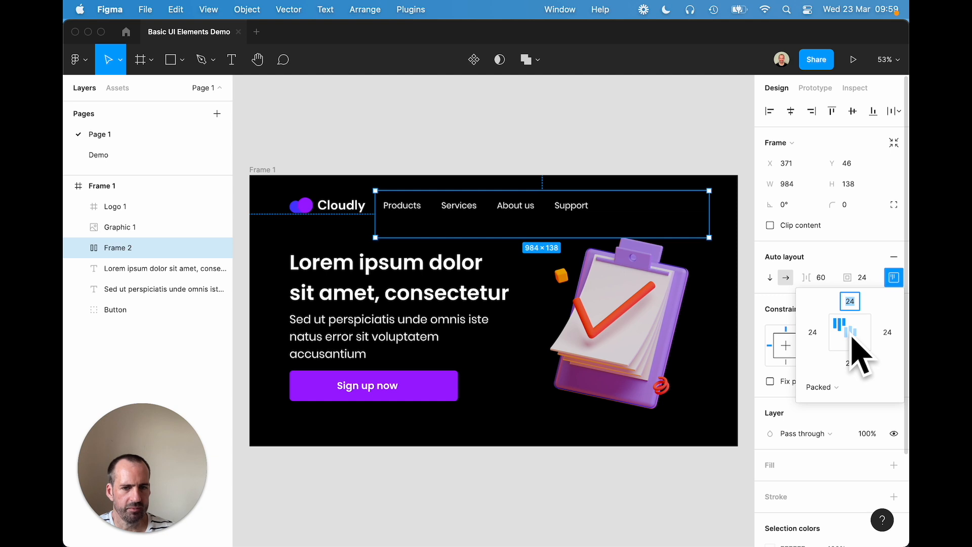
{"action": "left_click", "coordinate": [851, 335]}
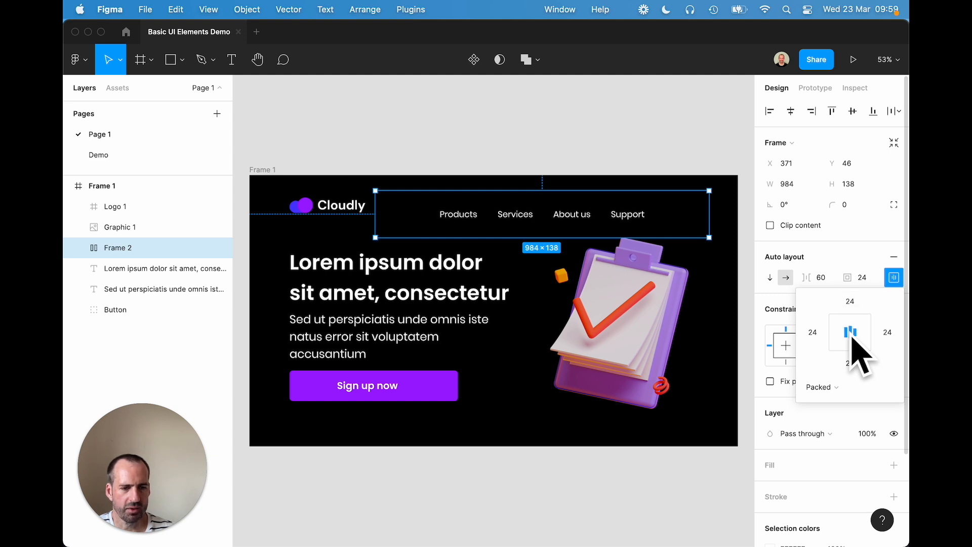
{"action": "left_click", "coordinate": [866, 332]}
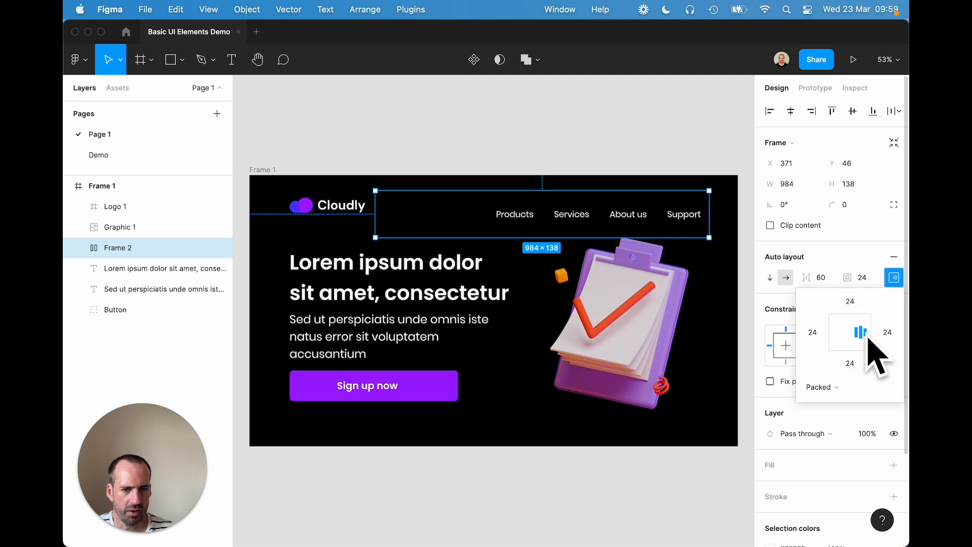
{"action": "left_click", "coordinate": [836, 334]}
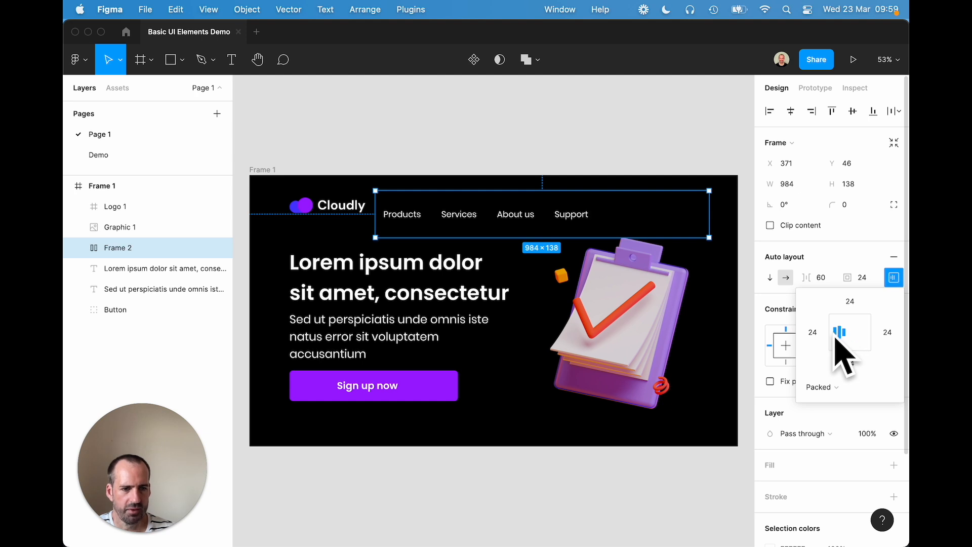
{"action": "left_click", "coordinate": [837, 322]}
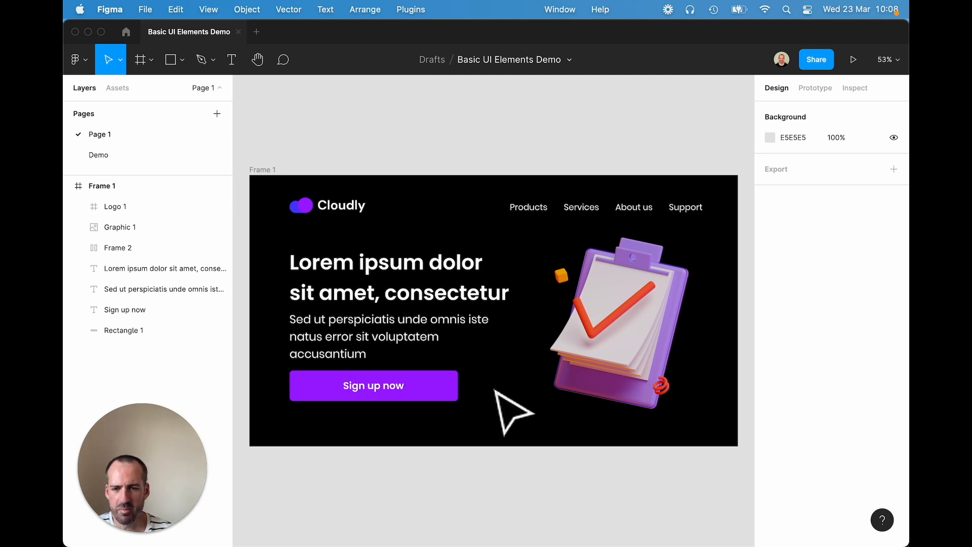
Convert the purple button rectangle and its "Sign up now" text into one auto layout and expand its layer to show the contents
{"action": "left_click", "coordinate": [440, 393]}
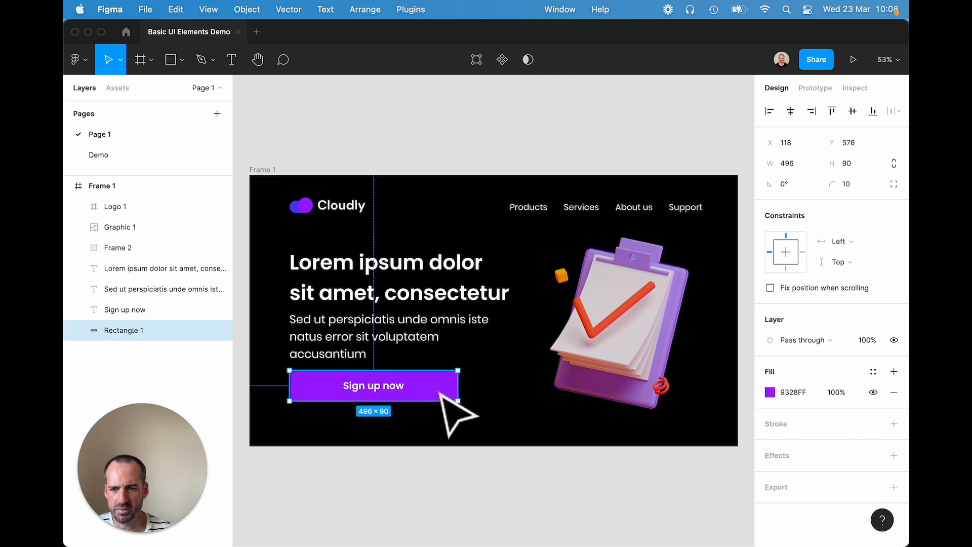
{"action": "left_click", "coordinate": [387, 387], "text": "shift"}
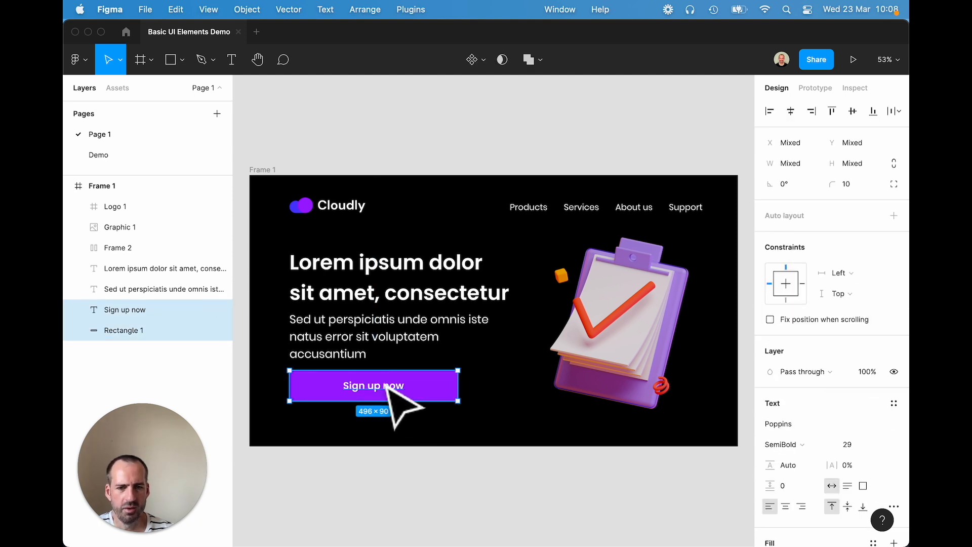
{"action": "left_click", "coordinate": [893, 216]}
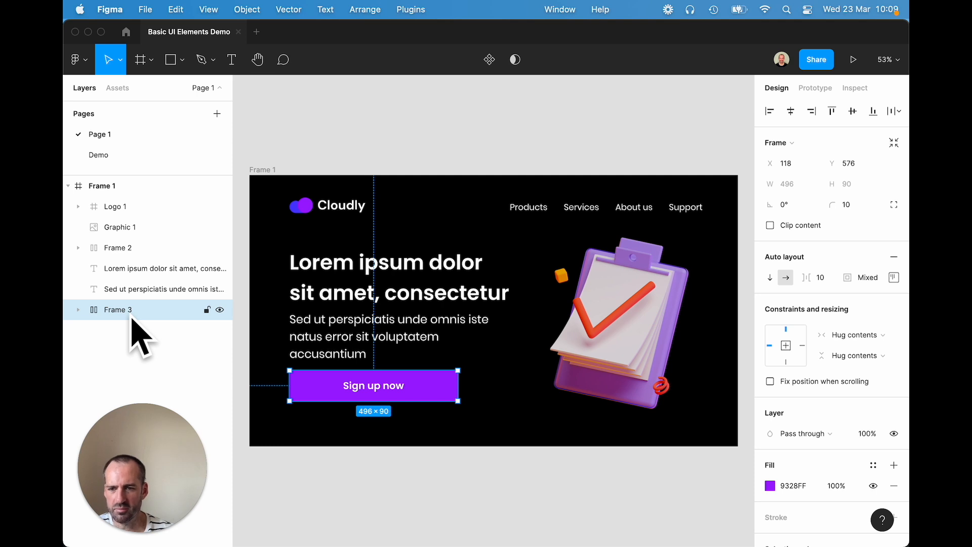
{"action": "left_click", "coordinate": [79, 311]}
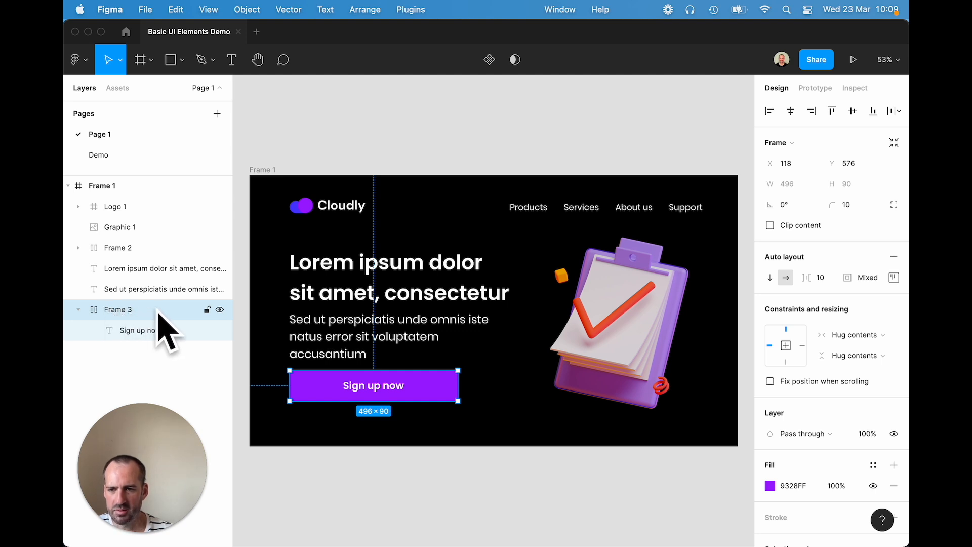
{"action": "left_click", "coordinate": [431, 417]}
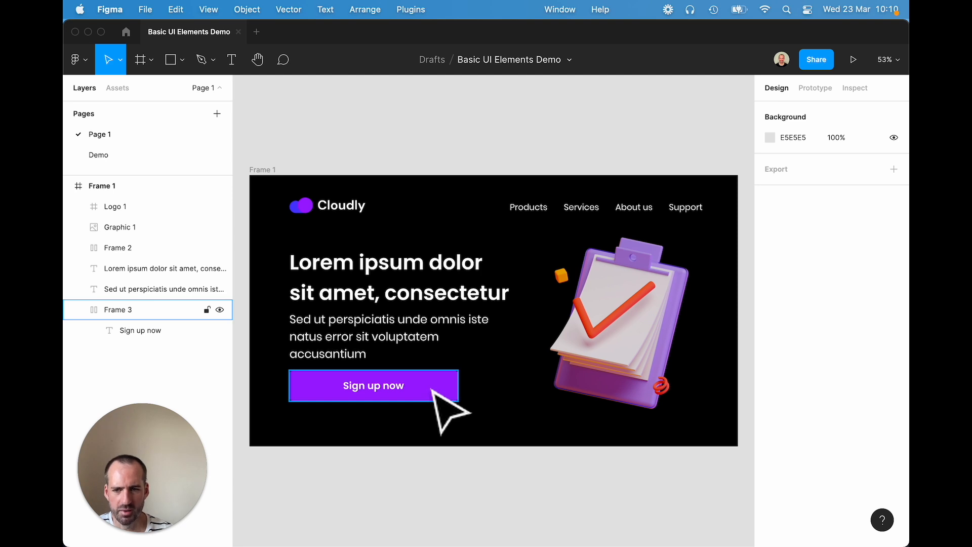
Widen the "Sign up now" button to about 749 and centre its text in the auto layout
{"action": "left_click", "coordinate": [432, 389]}
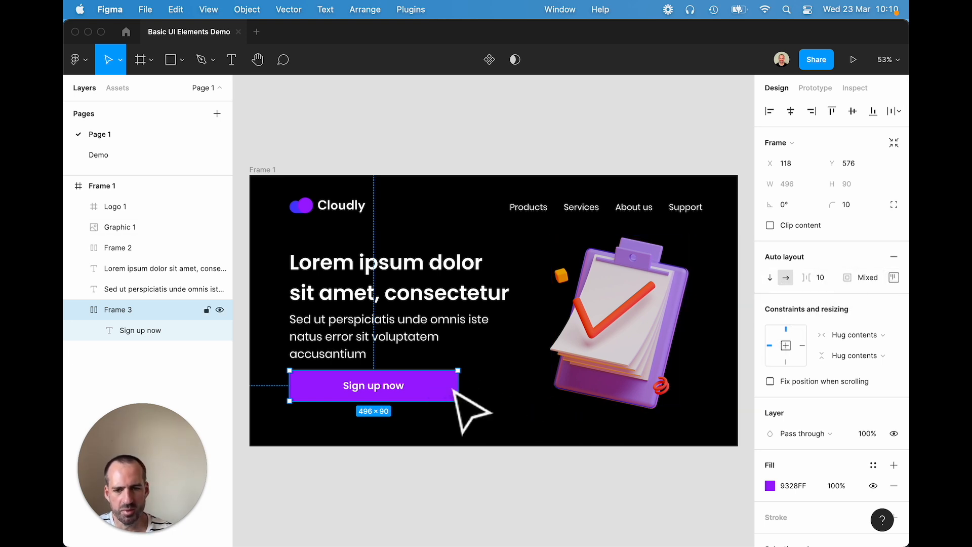
{"action": "left_click_drag", "start_coordinate": [457, 386], "coordinate": [541, 390]}
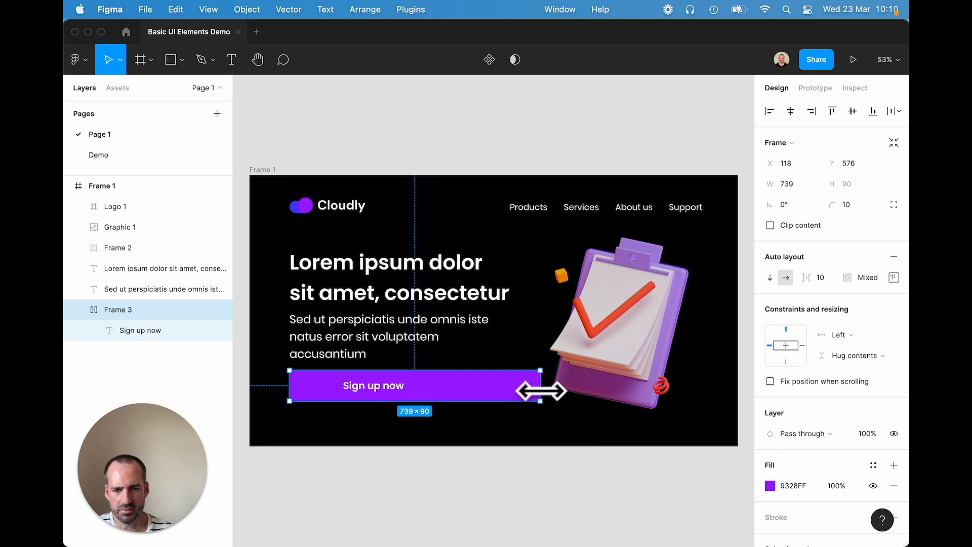
{"action": "left_click_drag", "start_coordinate": [541, 390], "coordinate": [545, 390]}
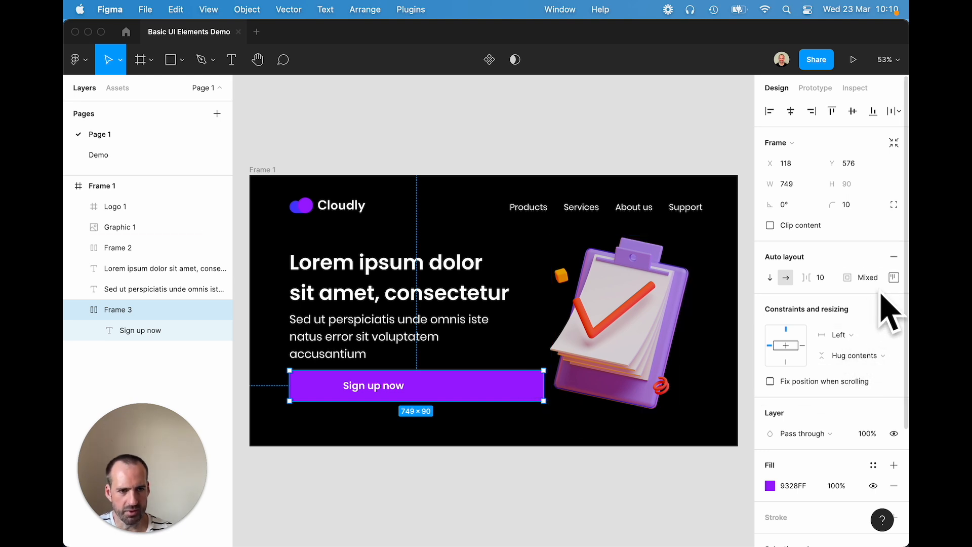
{"action": "left_click", "coordinate": [893, 277]}
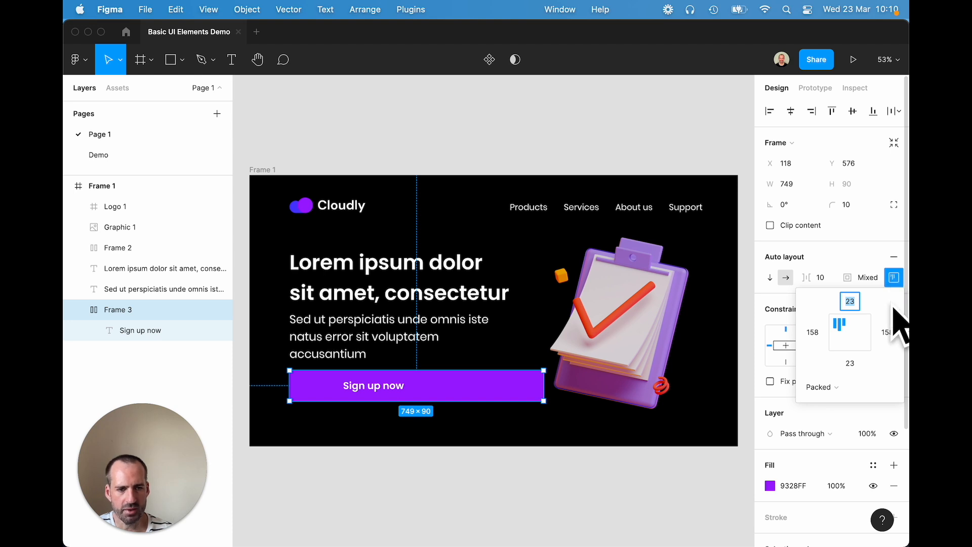
{"action": "left_click", "coordinate": [852, 333]}
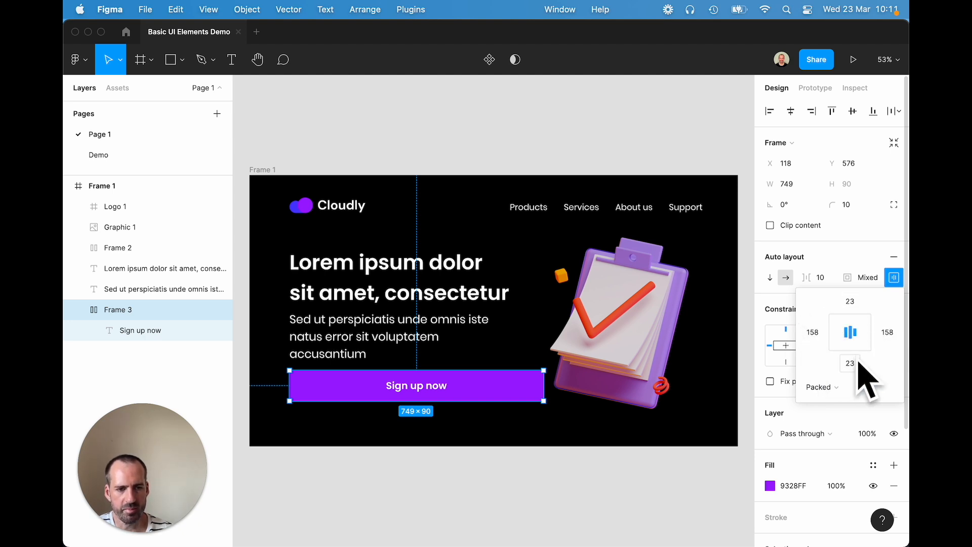
Set both the left and right padding of the "Sign up now" button to 60
{"action": "left_click", "coordinate": [814, 334]}
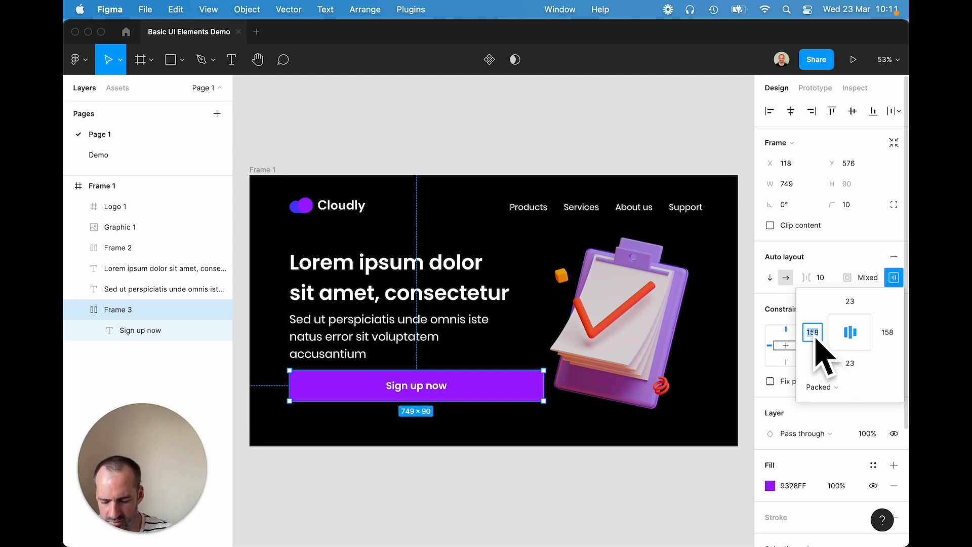
{"action": "type", "text": "60"}
{"action": "key", "text": "Return"}
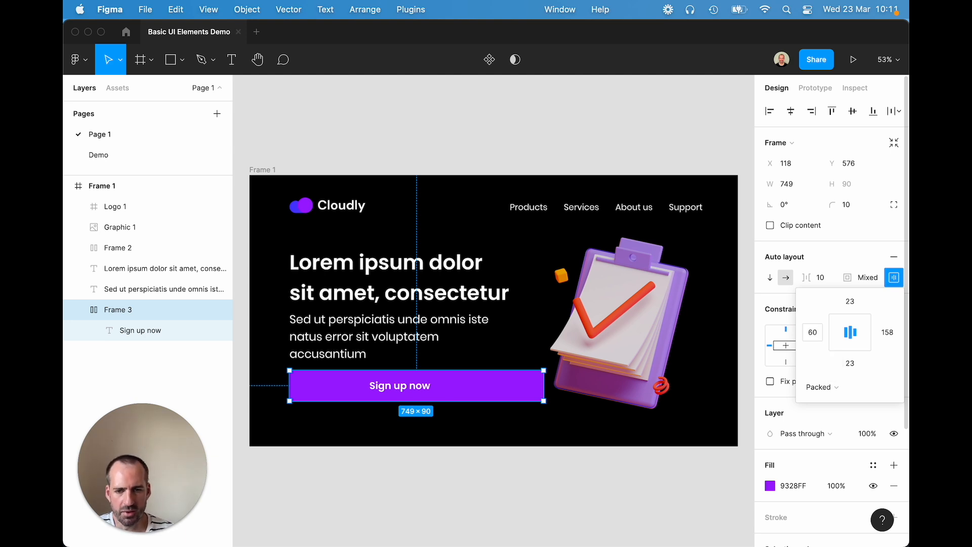
{"action": "left_click", "coordinate": [888, 334]}
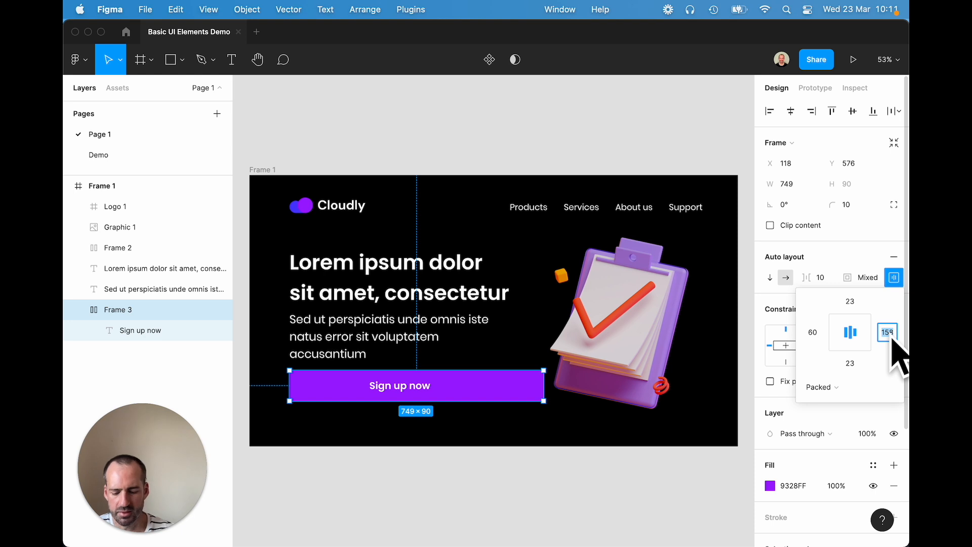
{"action": "type", "text": "60"}
{"action": "key", "text": "Return"}
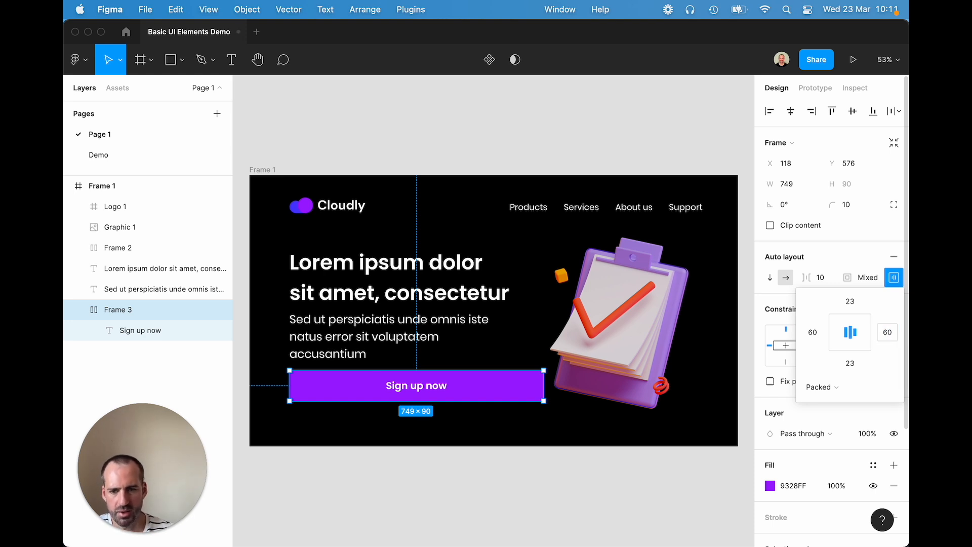
Set both the top and bottom padding of the "Sign up now" button to 24
{"action": "left_click", "coordinate": [850, 302]}
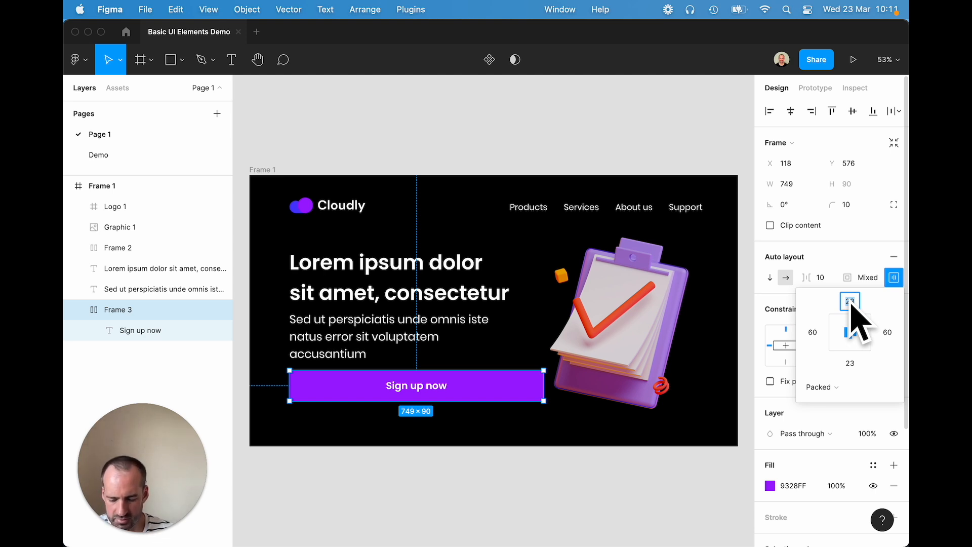
{"action": "type", "text": "34"}
{"action": "key", "text": "BackSpace"}
{"action": "key", "text": "BackSpace"}
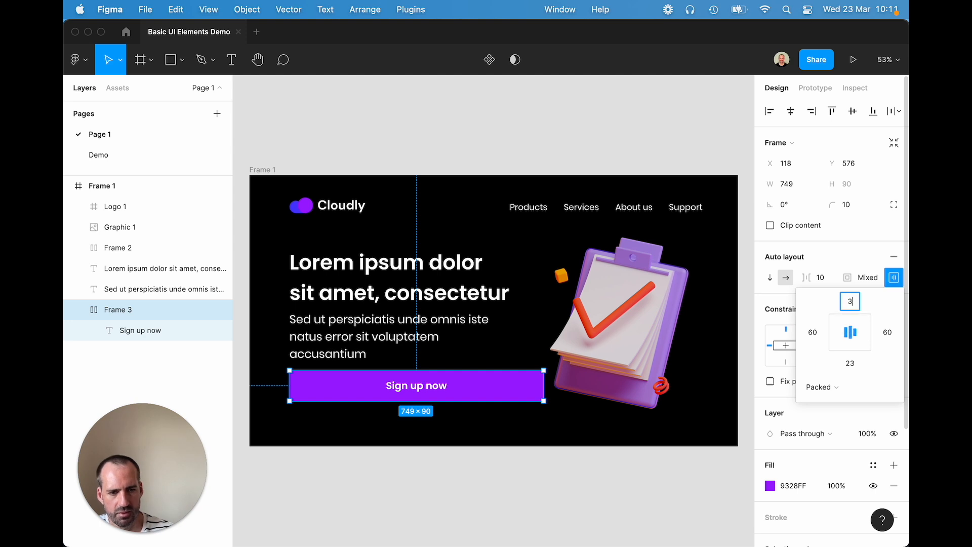
{"action": "type", "text": "24"}
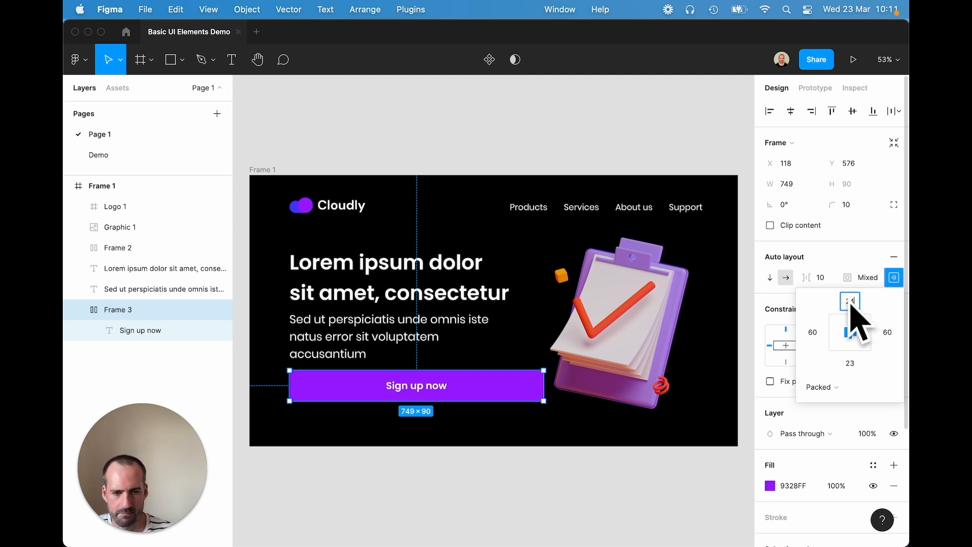
{"action": "left_click", "coordinate": [849, 363]}
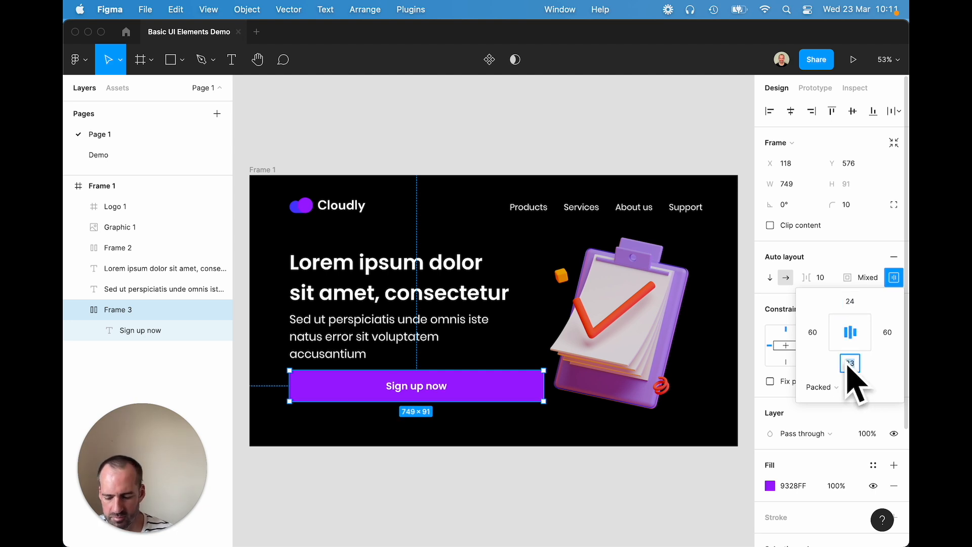
{"action": "type", "text": "24"}
{"action": "key", "text": "Return"}
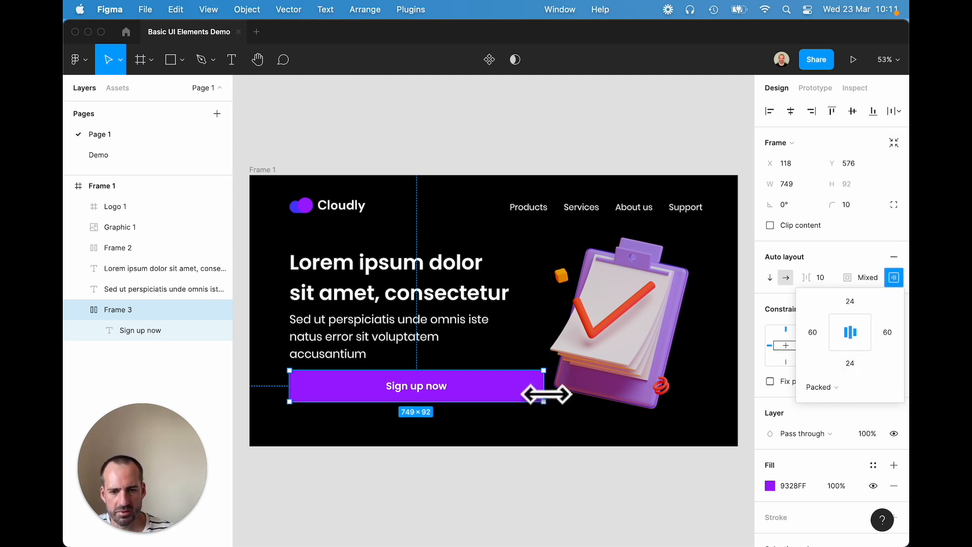
Resize the "Sign up now" button through about 584 × 142 down to about 449 × 93
{"action": "left_click_drag", "start_coordinate": [547, 394], "coordinate": [487, 392]}
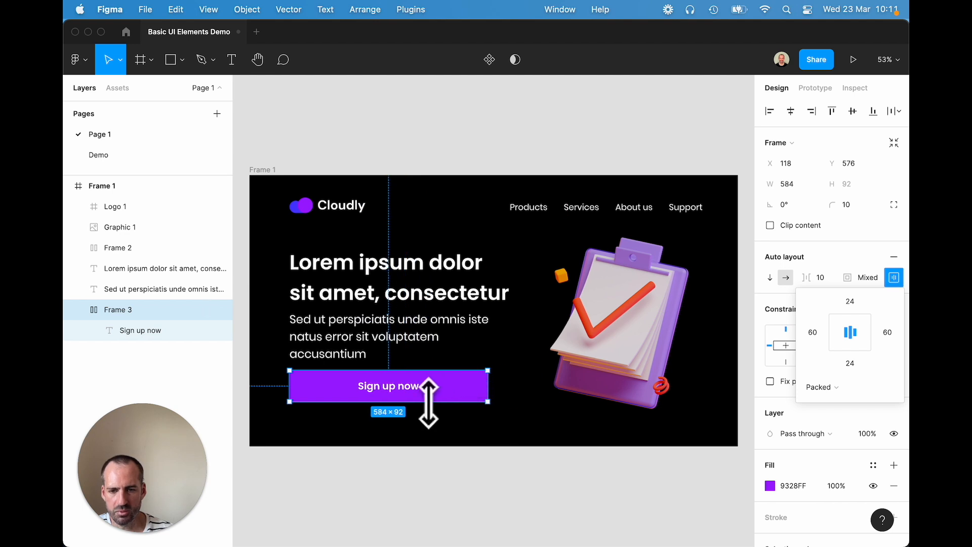
{"action": "left_click_drag", "start_coordinate": [430, 401], "coordinate": [471, 420]}
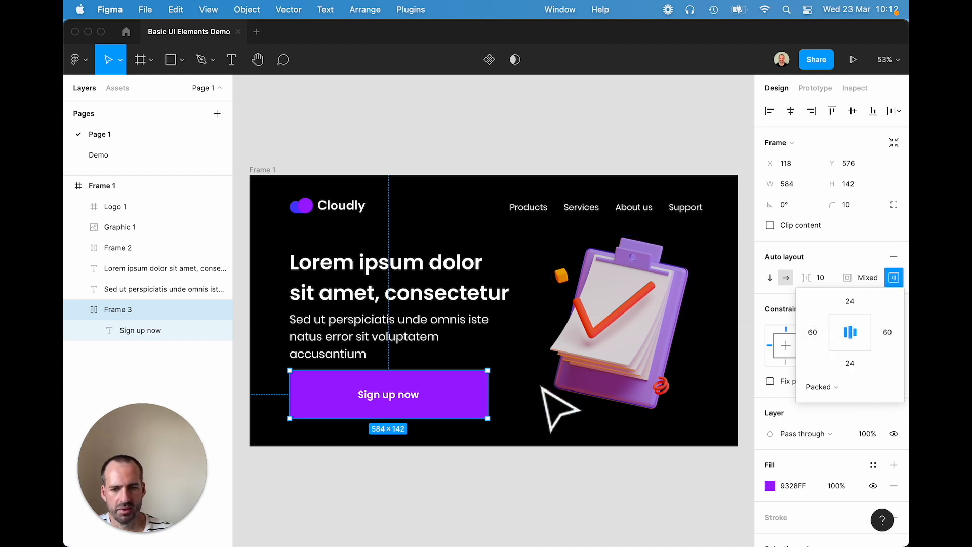
{"action": "left_click_drag", "start_coordinate": [487, 394], "coordinate": [410, 402]}
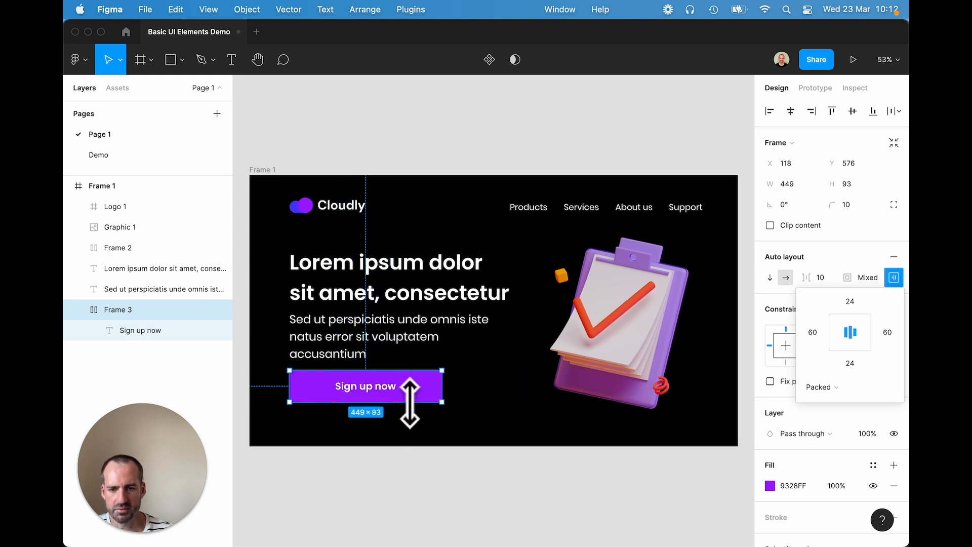
{"action": "left_click", "coordinate": [500, 422]}
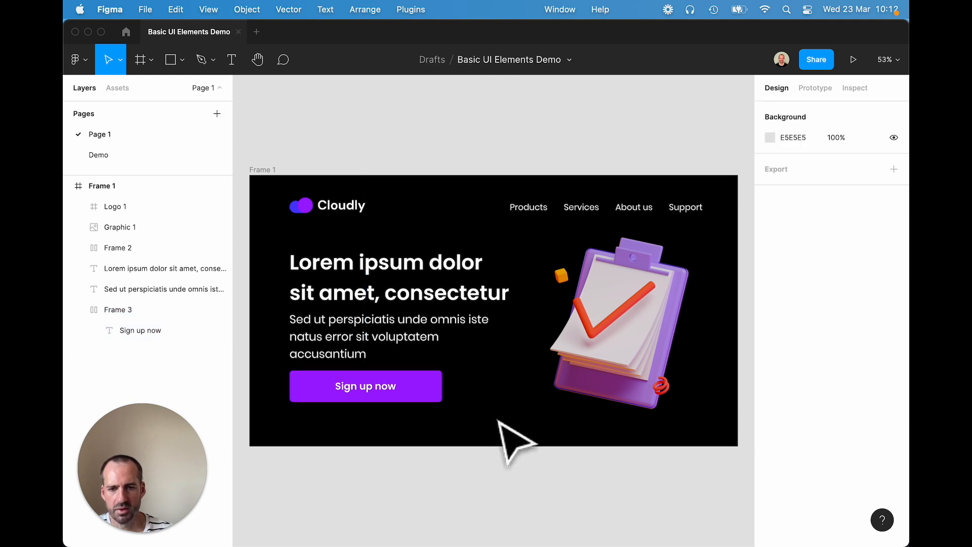
Set the corner radius of the "Sign up now" button to 20
{"action": "left_click", "coordinate": [430, 400]}
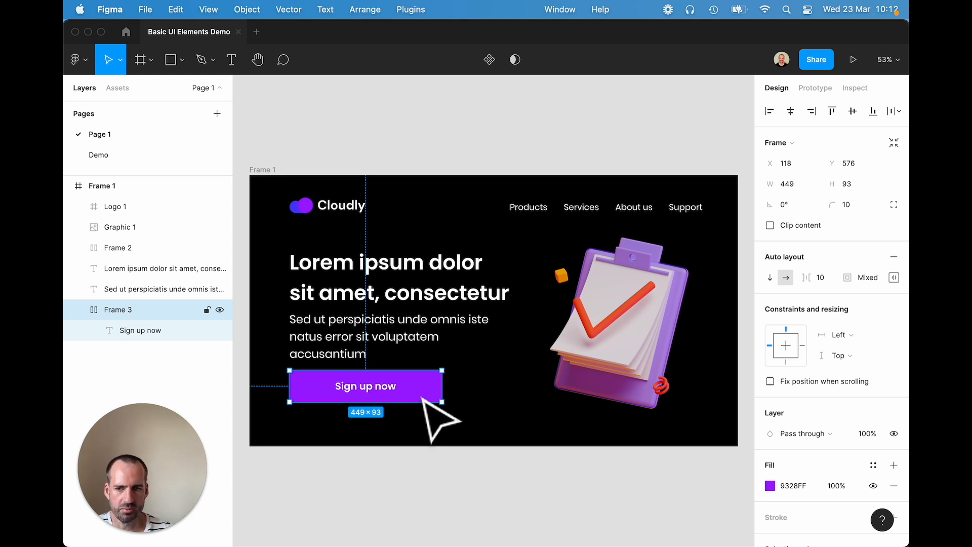
{"action": "left_click", "coordinate": [861, 206]}
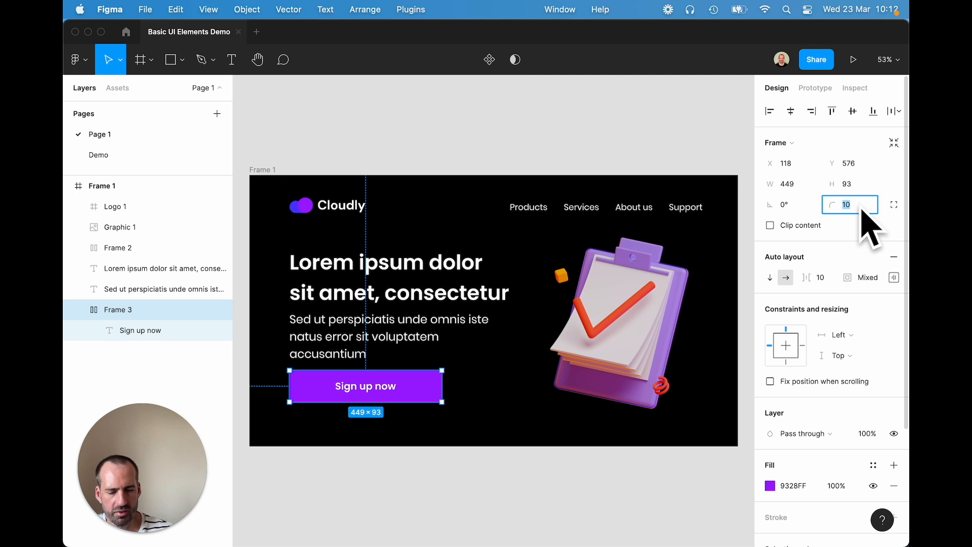
{"action": "type", "text": "20"}
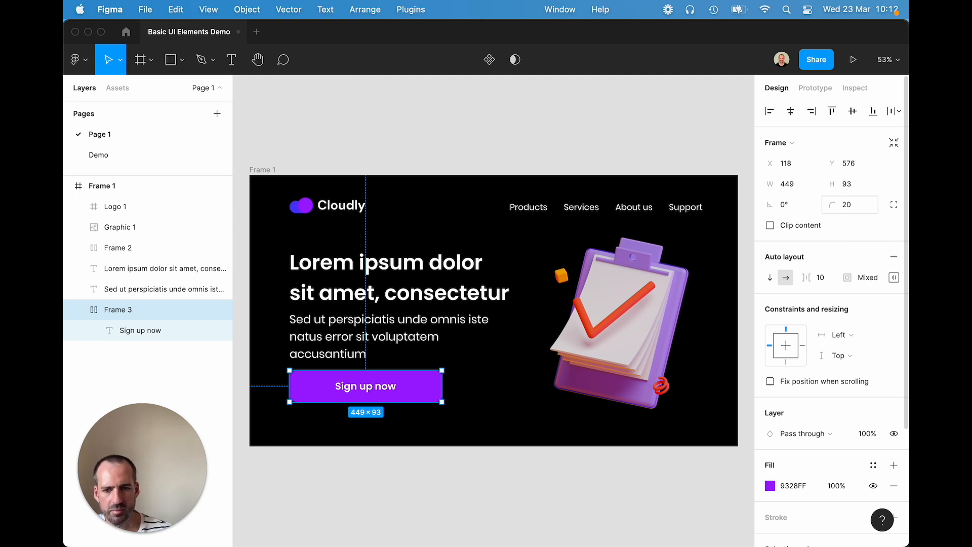
{"action": "left_click", "coordinate": [532, 412]}
Try other fill colours on the "Sign up now" button, ending on red FF0000
{"action": "left_click", "coordinate": [436, 400]}
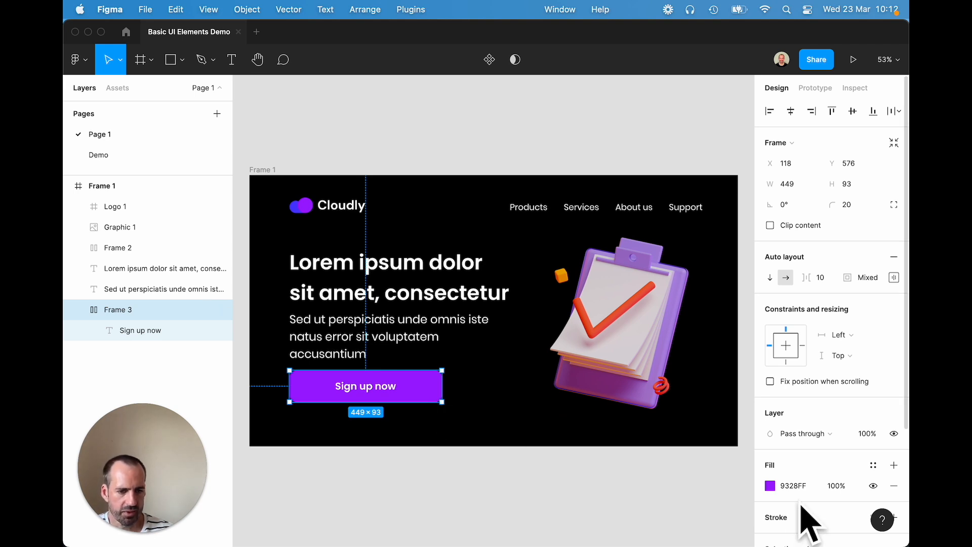
{"action": "left_click", "coordinate": [769, 485]}
{"action": "left_click", "coordinate": [693, 326]}
{"action": "left_click_drag", "start_coordinate": [693, 326], "coordinate": [792, 412]}
{"action": "left_click_drag", "start_coordinate": [748, 375], "coordinate": [779, 228]}
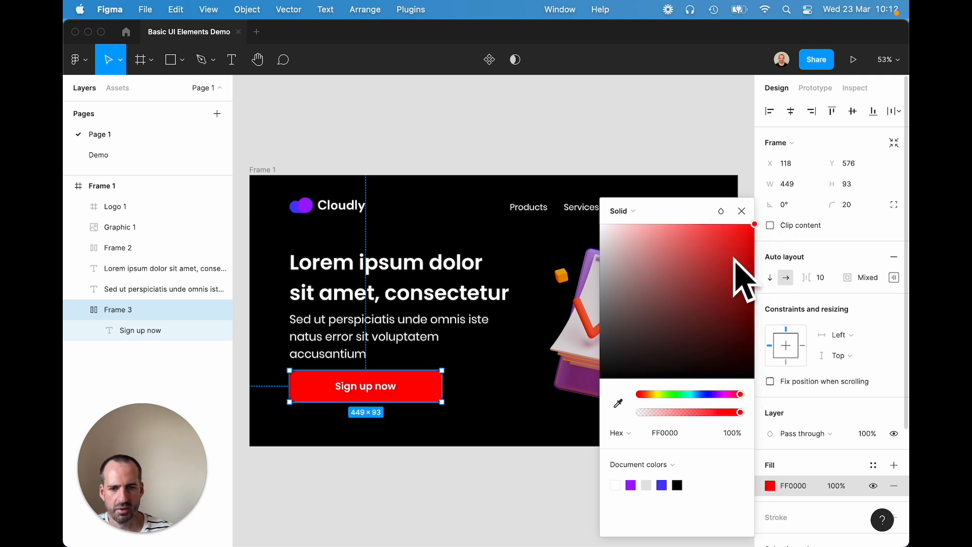
Undo the fill colour changes on the "Sign up now" button and deselect it
{"action": "left_click", "coordinate": [510, 421]}
{"action": "key", "text": "super+z"}
{"action": "key", "text": "super+z"}
{"action": "key", "text": "super+z"}
{"action": "key", "text": "super+z"}
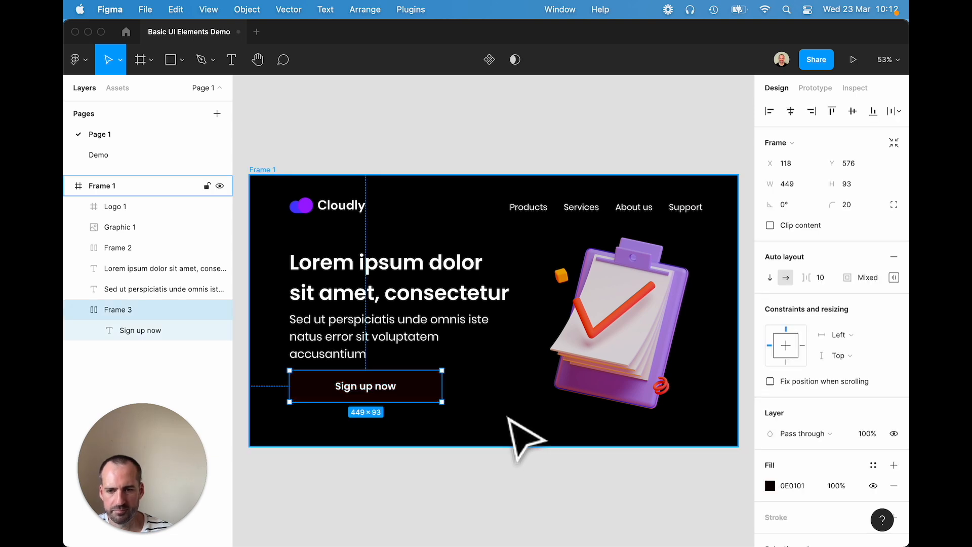
{"action": "left_click", "coordinate": [507, 416]}
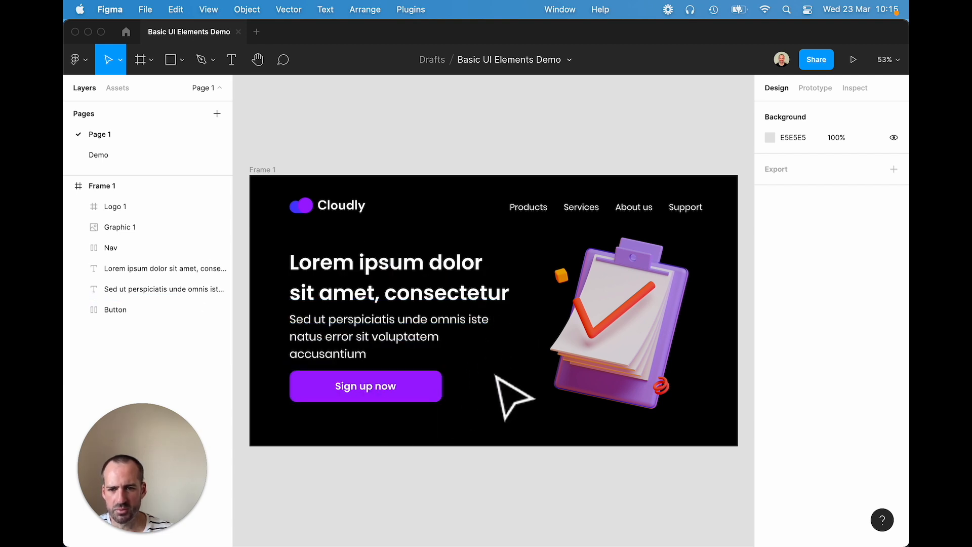
Group the "Lorem ipsum" heading, the "Sed ut perspiciatis" paragraph and the "Sign up now" button
{"action": "left_click", "coordinate": [428, 300]}
{"action": "left_click", "coordinate": [386, 322], "text": "shift"}
{"action": "left_click", "coordinate": [425, 389], "text": "shift"}
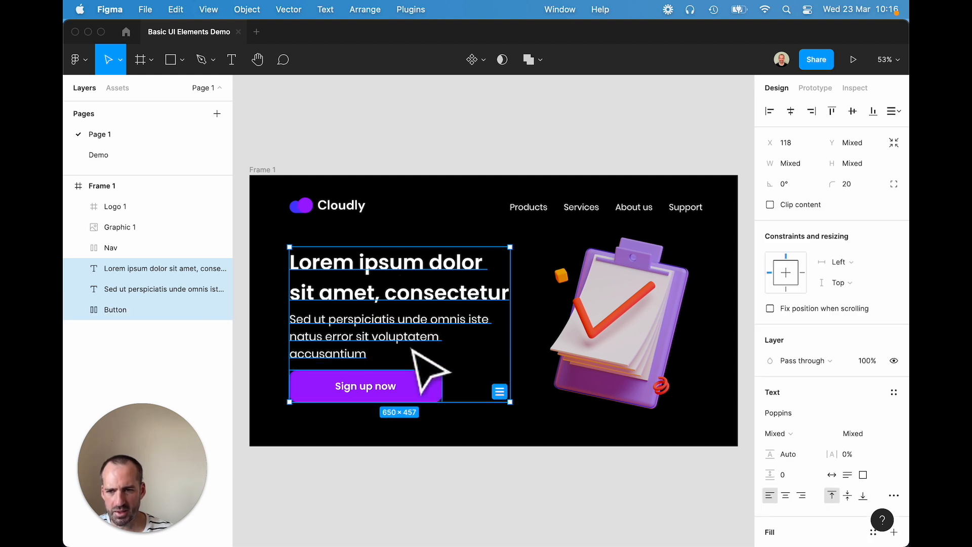
{"action": "right_click", "coordinate": [166, 268]}
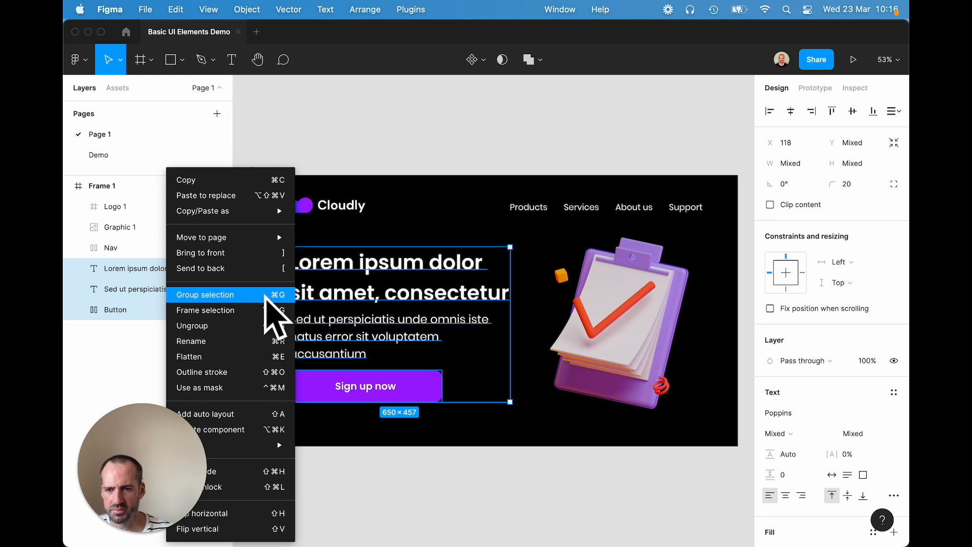
{"action": "left_click", "coordinate": [264, 298]}
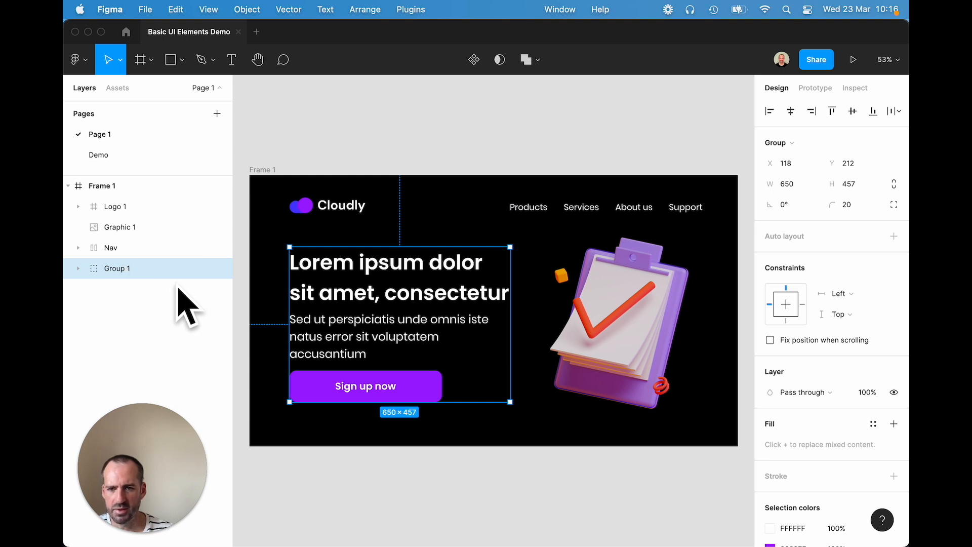
Convert the heading, paragraph and button group to a vertical auto layout with 32 spacing between items
{"action": "left_click", "coordinate": [893, 238]}
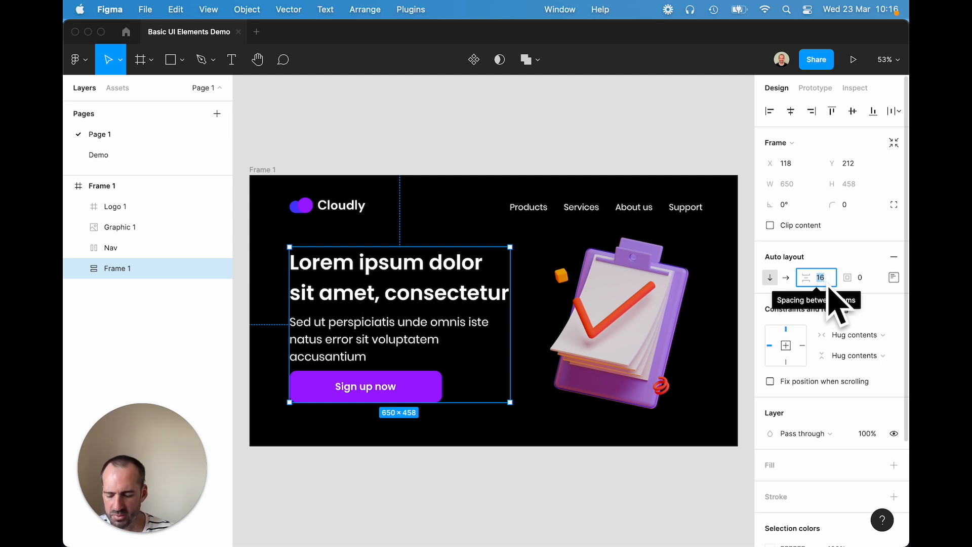
{"action": "type", "text": "32"}
{"action": "key", "text": "Return"}
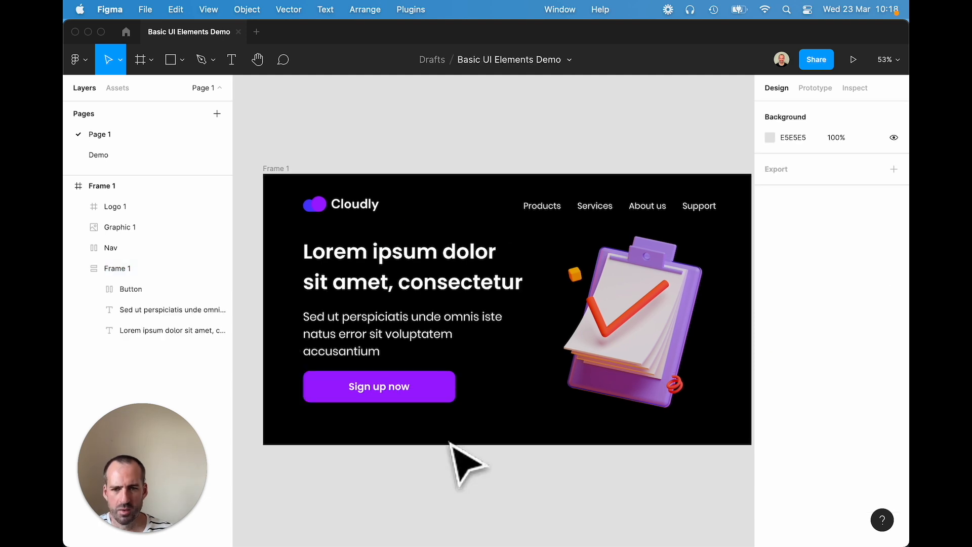
Widen the content auto layout frame to about 836 and set the heading's horizontal resizing to Fill container
{"action": "left_click", "coordinate": [437, 367]}
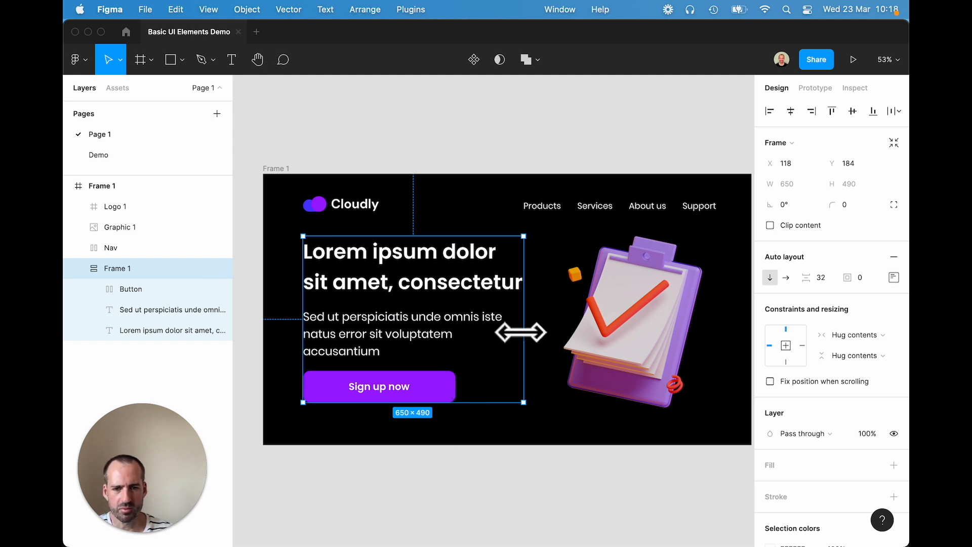
{"action": "left_click_drag", "start_coordinate": [522, 331], "coordinate": [587, 343]}
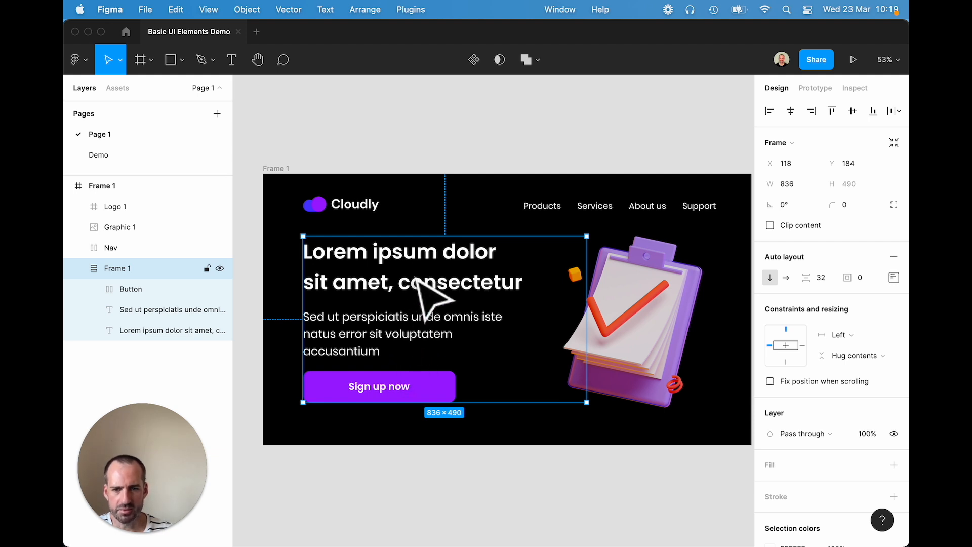
{"action": "left_click", "coordinate": [443, 284]}
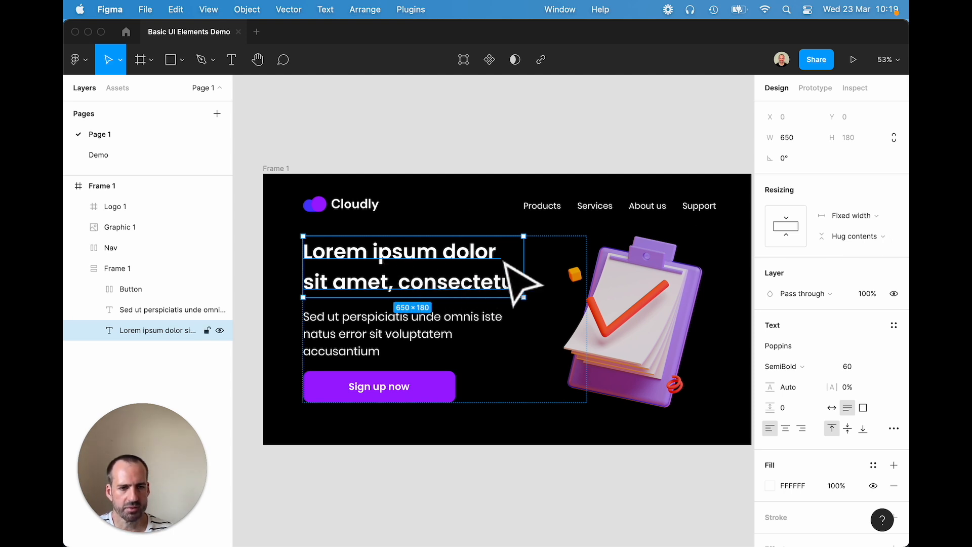
{"action": "left_click", "coordinate": [867, 216]}
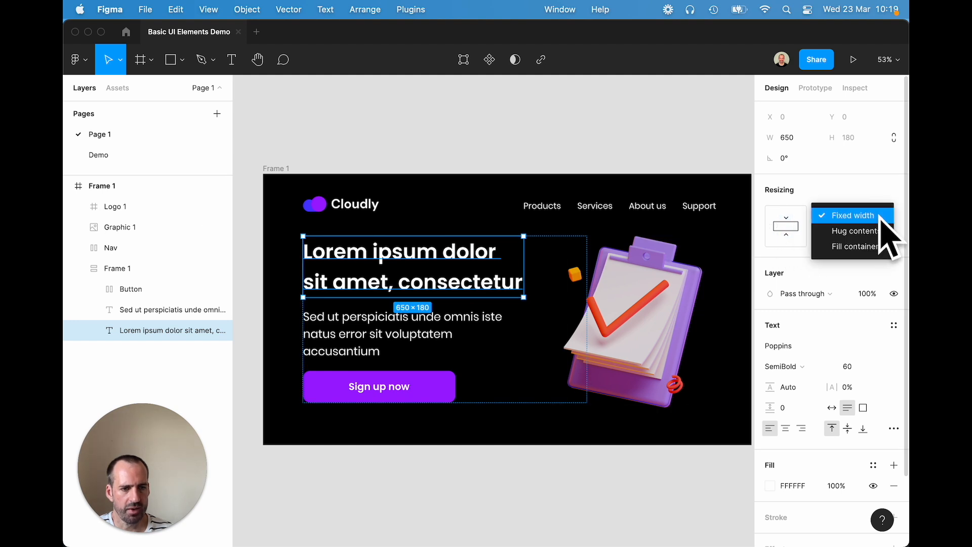
{"action": "left_click", "coordinate": [871, 248]}
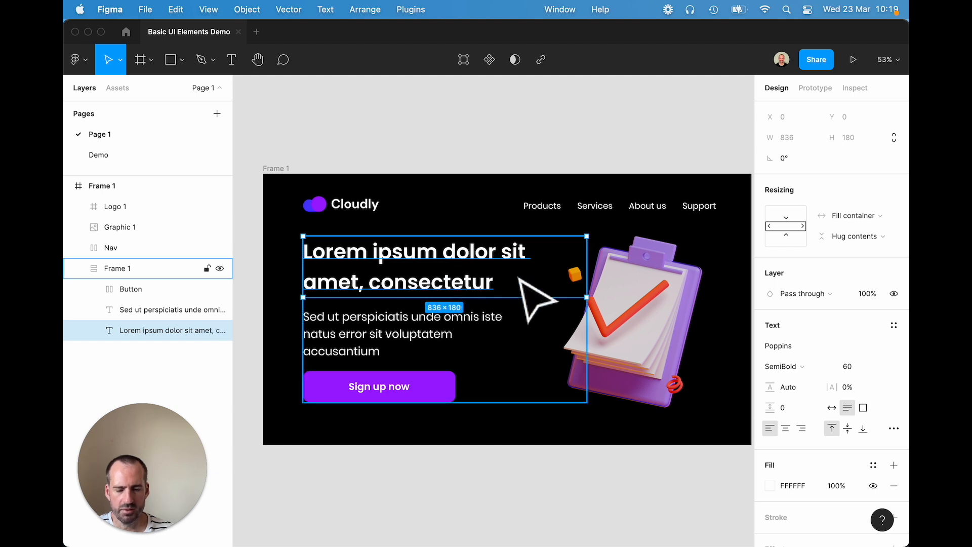
Set the horizontal resizing of both the paragraph and the "Sign up now" button to Fill container
{"action": "left_click", "coordinate": [437, 326]}
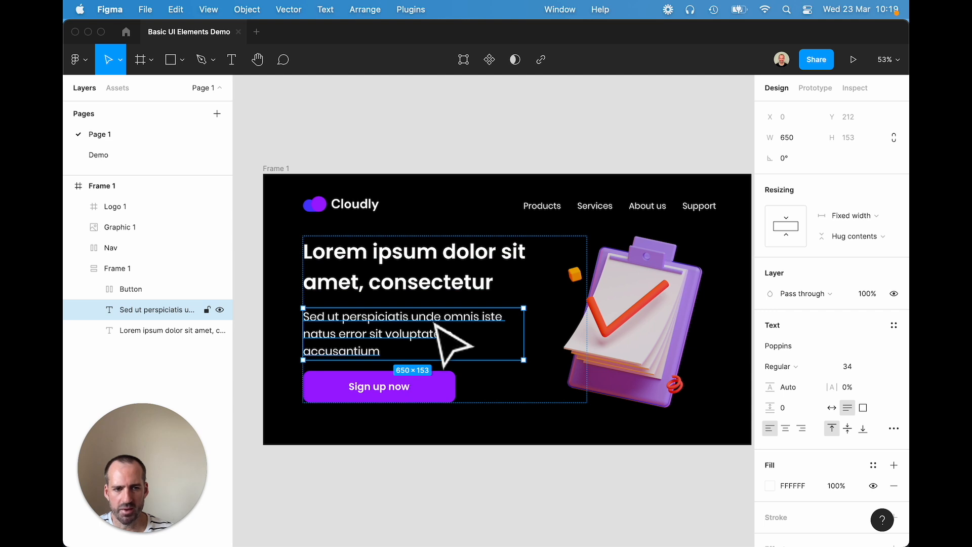
{"action": "left_click", "coordinate": [872, 219]}
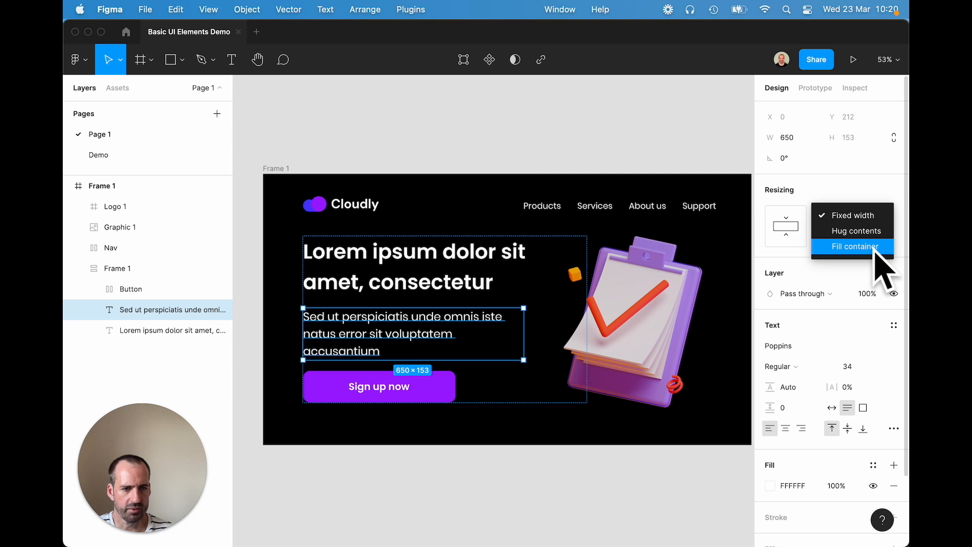
{"action": "left_click", "coordinate": [874, 248]}
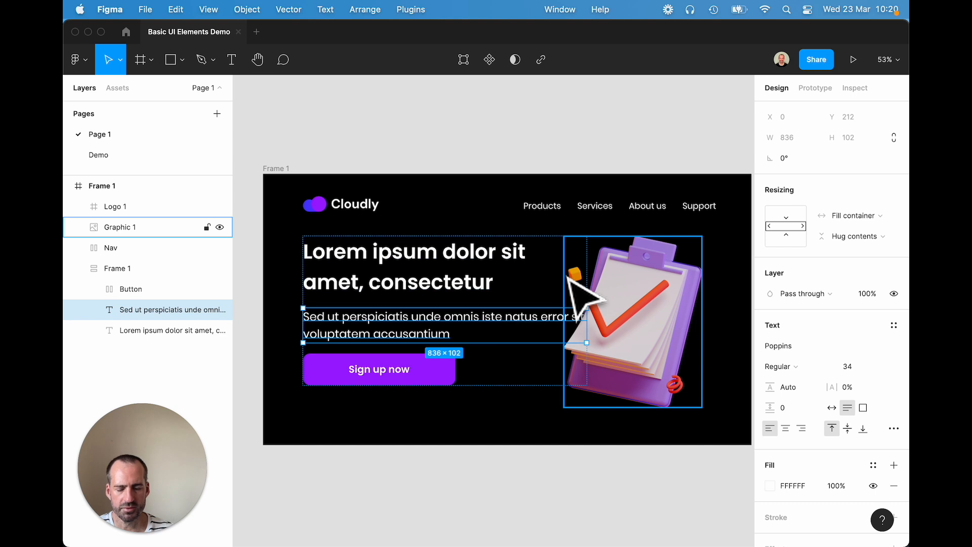
{"action": "left_click", "coordinate": [437, 379]}
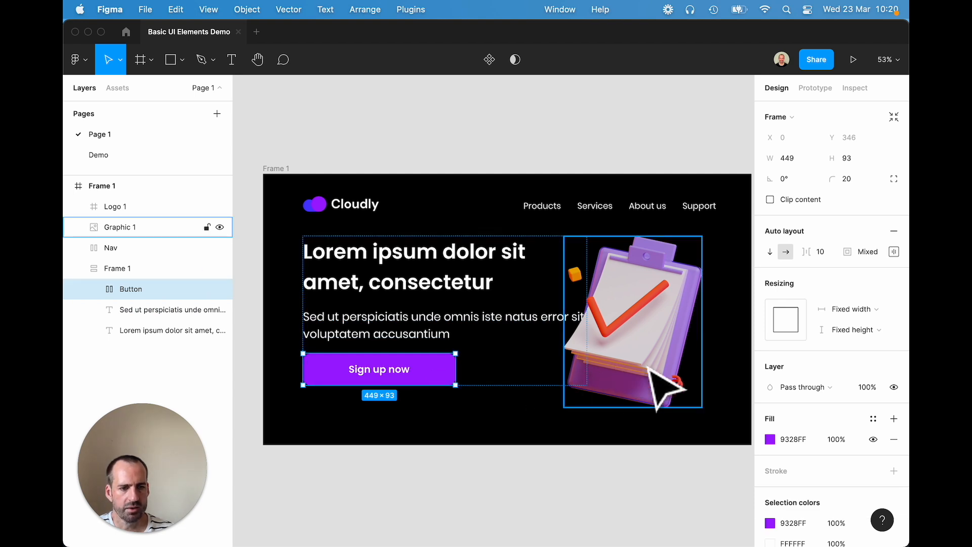
{"action": "left_click", "coordinate": [875, 312]}
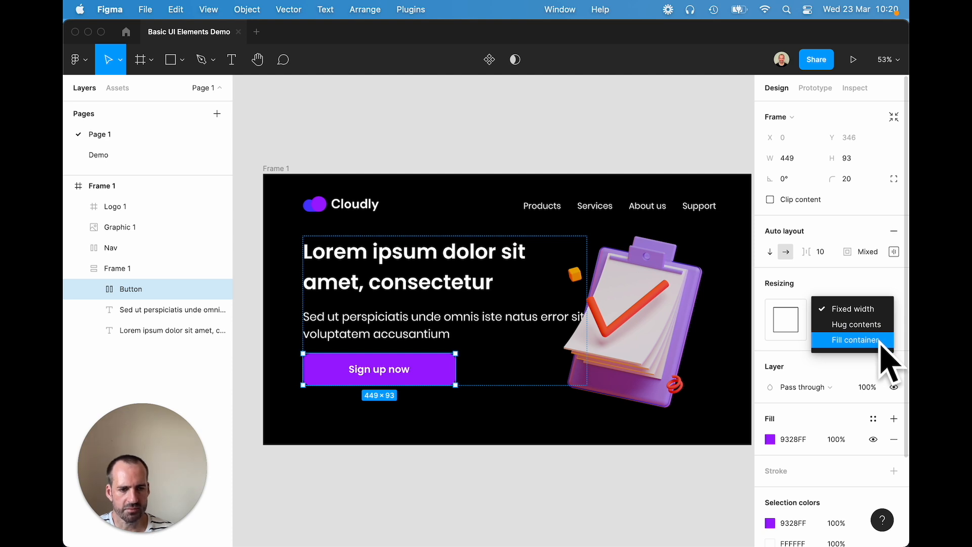
{"action": "left_click", "coordinate": [883, 357]}
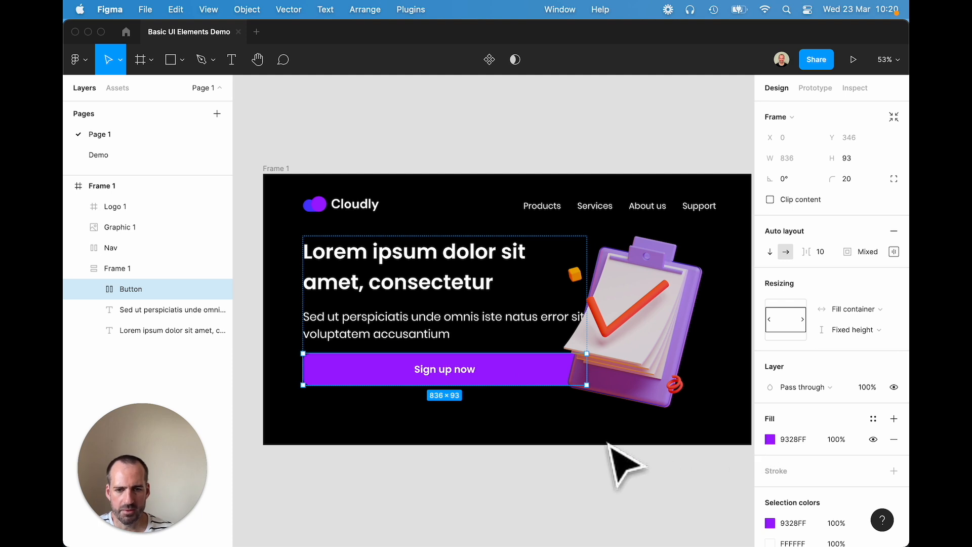
{"action": "left_click", "coordinate": [535, 430]}
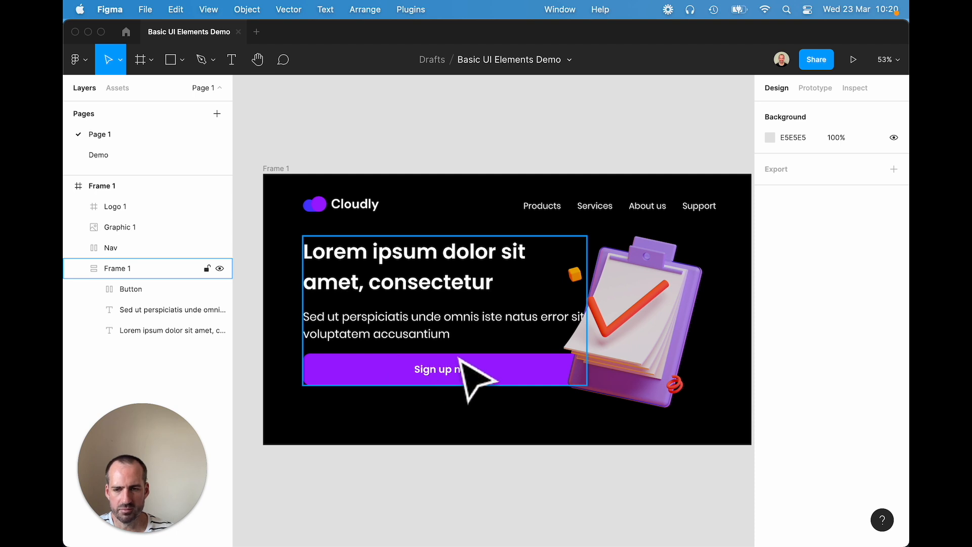
Narrow the content auto layout frame holding the heading, paragraph and button to a width of about 671
{"action": "left_click", "coordinate": [493, 271]}
{"action": "left_click_drag", "start_coordinate": [586, 289], "coordinate": [536, 277]}
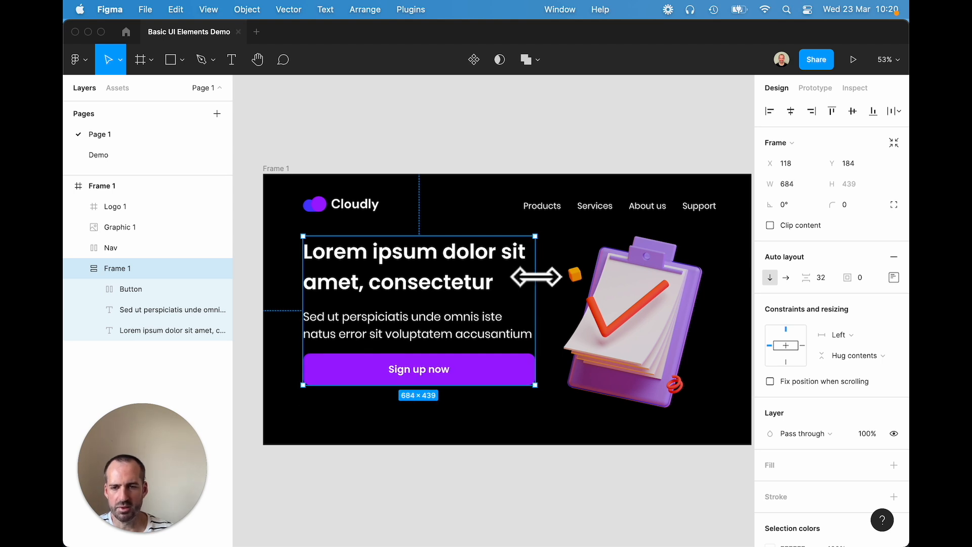
{"action": "mouse_move", "coordinate": [535, 277]}
{"action": "left_mouse_down"}
{"action": "mouse_move", "coordinate": [605, 277]}
{"action": "mouse_move", "coordinate": [431, 288]}
{"action": "mouse_move", "coordinate": [533, 282]}
{"action": "left_mouse_up"}
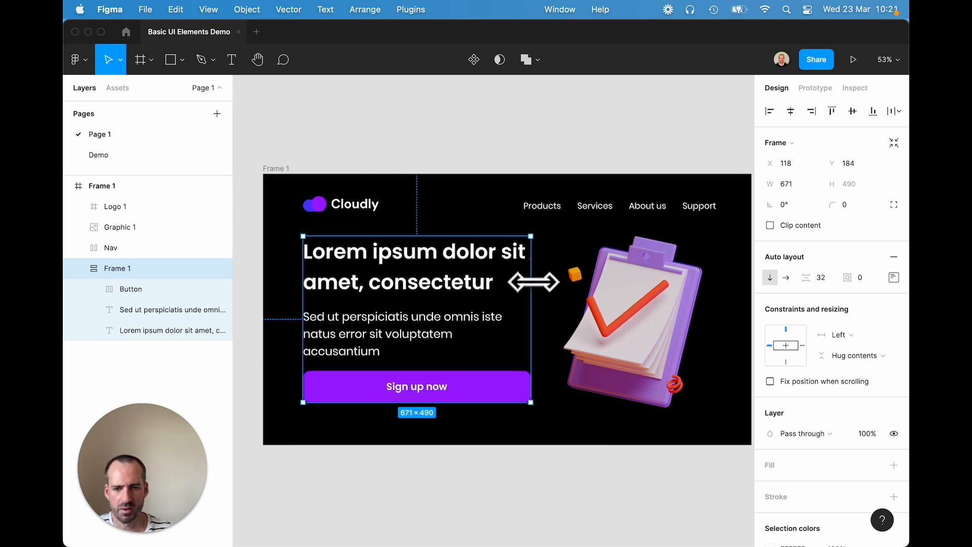
Try resizing the content auto layout frame horizontally by its right edge to test how the heading, paragraph and button adapt
{"action": "left_click", "coordinate": [557, 429]}
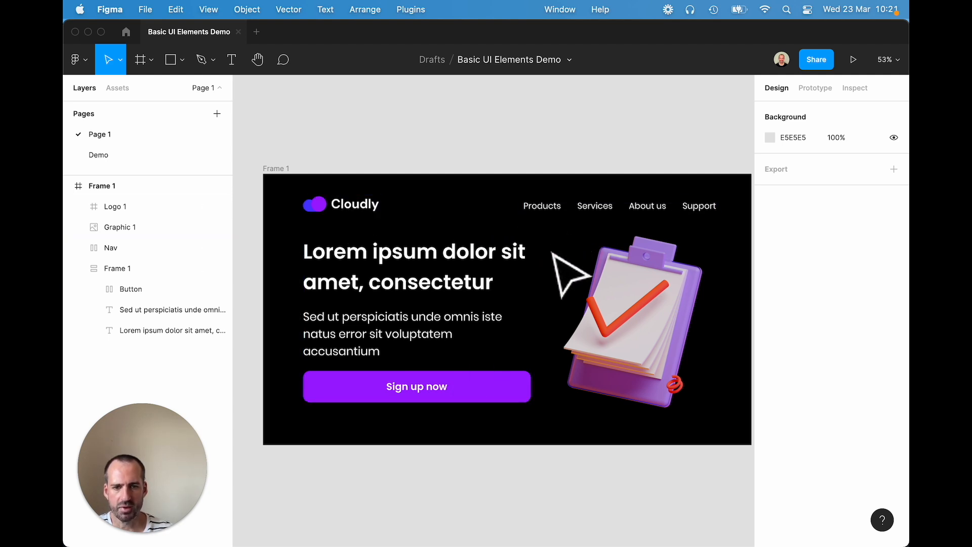
{"action": "left_click", "coordinate": [493, 294]}
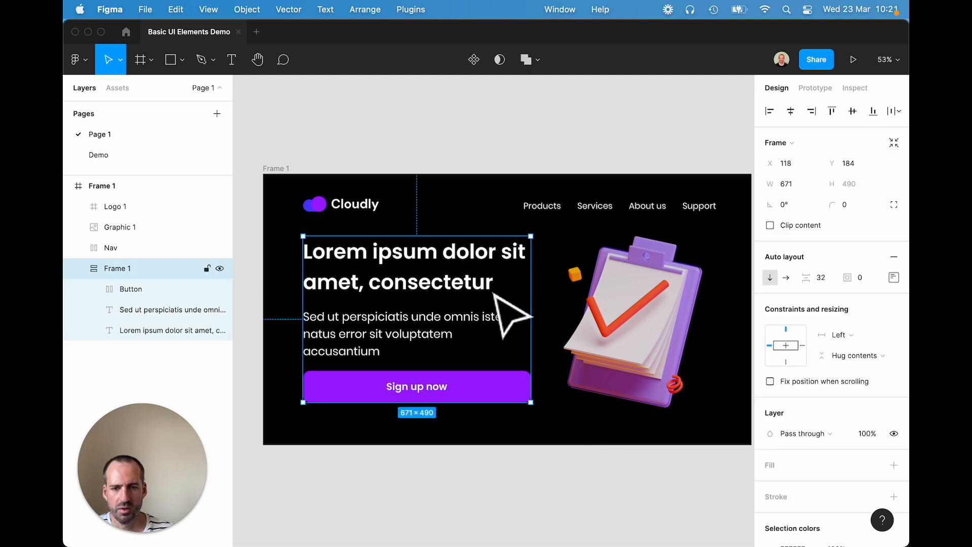
{"action": "mouse_move", "coordinate": [530, 306]}
{"action": "left_mouse_down"}
{"action": "mouse_move", "coordinate": [504, 307]}
{"action": "mouse_move", "coordinate": [531, 306]}
{"action": "left_mouse_up"}
{"action": "left_click", "coordinate": [504, 438]}
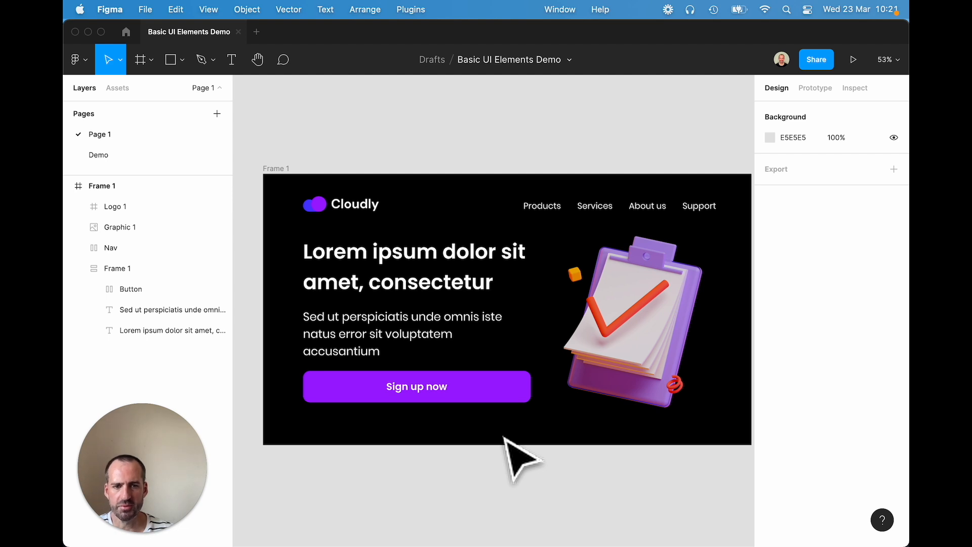
Review the auto layout settings of the Nav frame and of the frame holding the heading, paragraph and button
{"action": "left_click", "coordinate": [561, 205]}
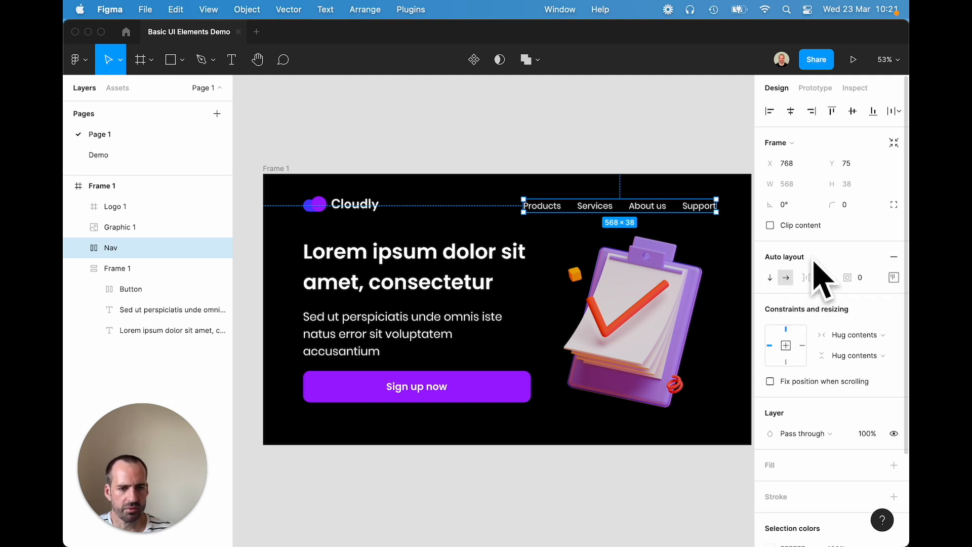
{"action": "left_click", "coordinate": [452, 301]}
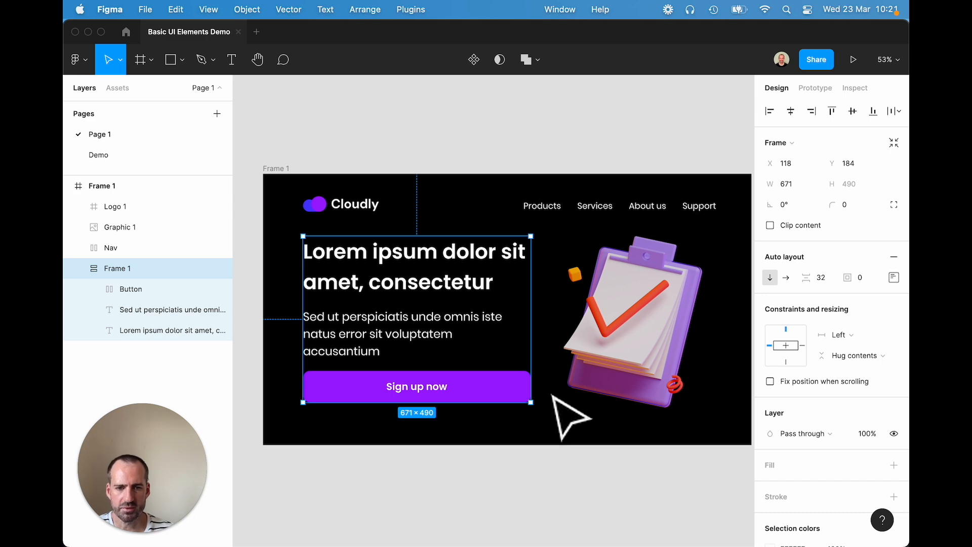
{"action": "left_click", "coordinate": [561, 436]}
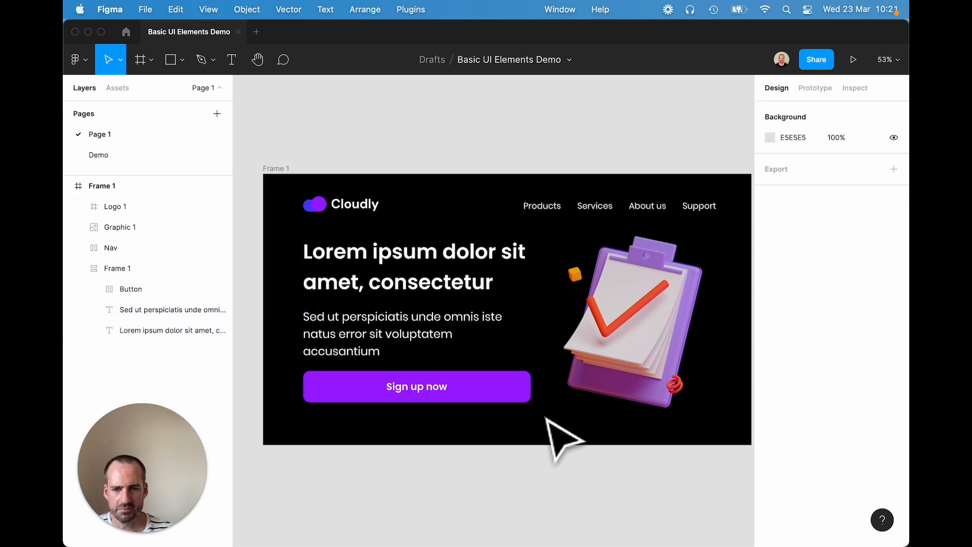